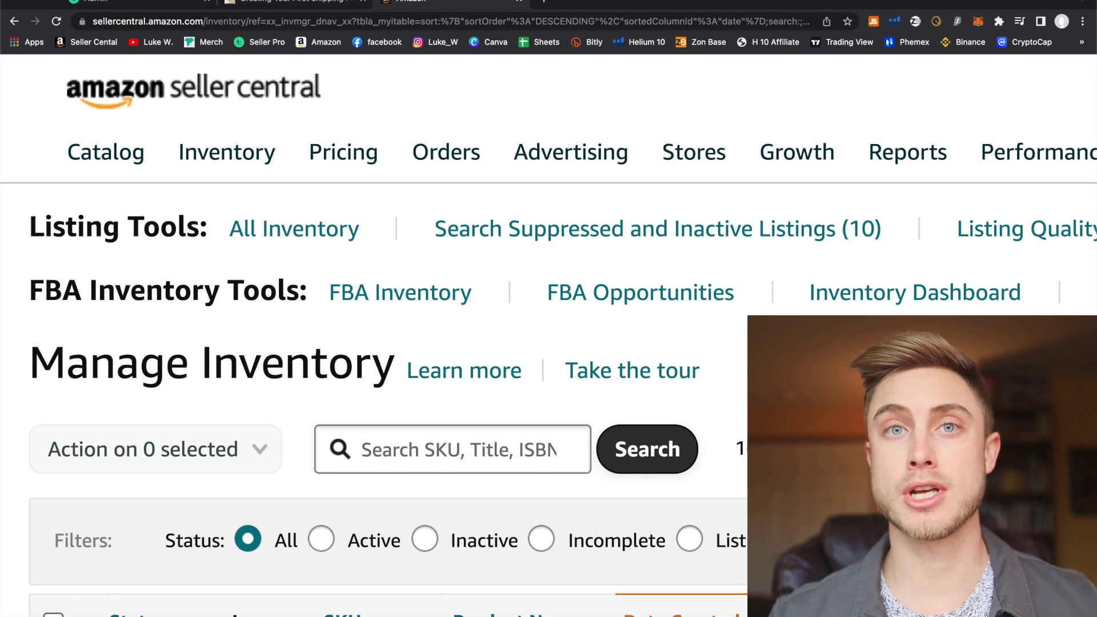
Tick the Magnet-N52 row's checkbox in Manage Inventory so one listing is selected
mouse_move(234, 158)
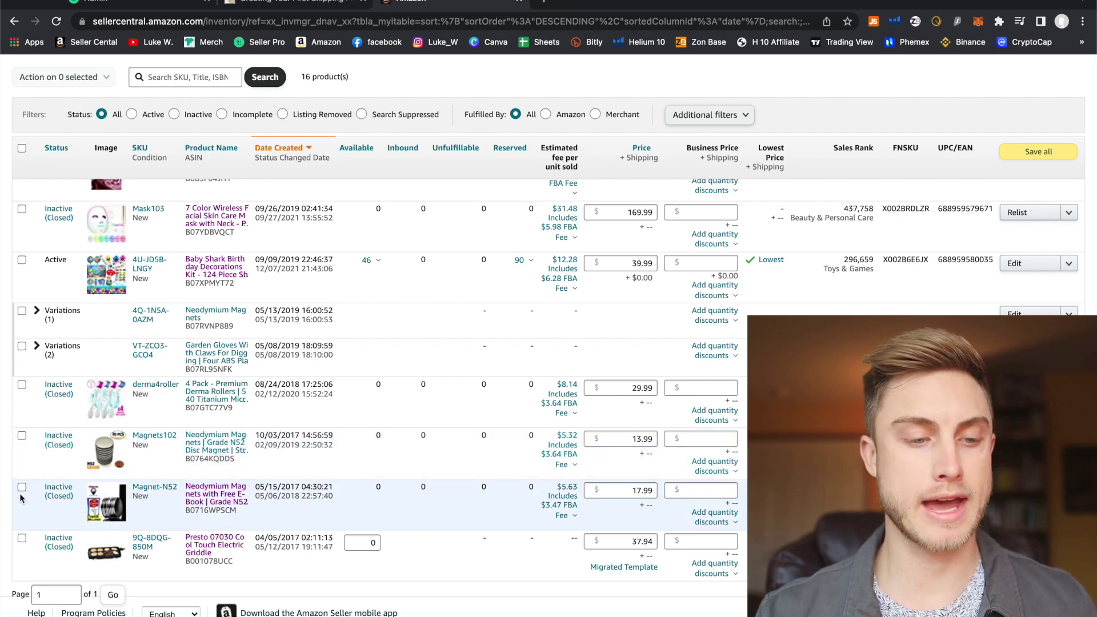
click(23, 487)
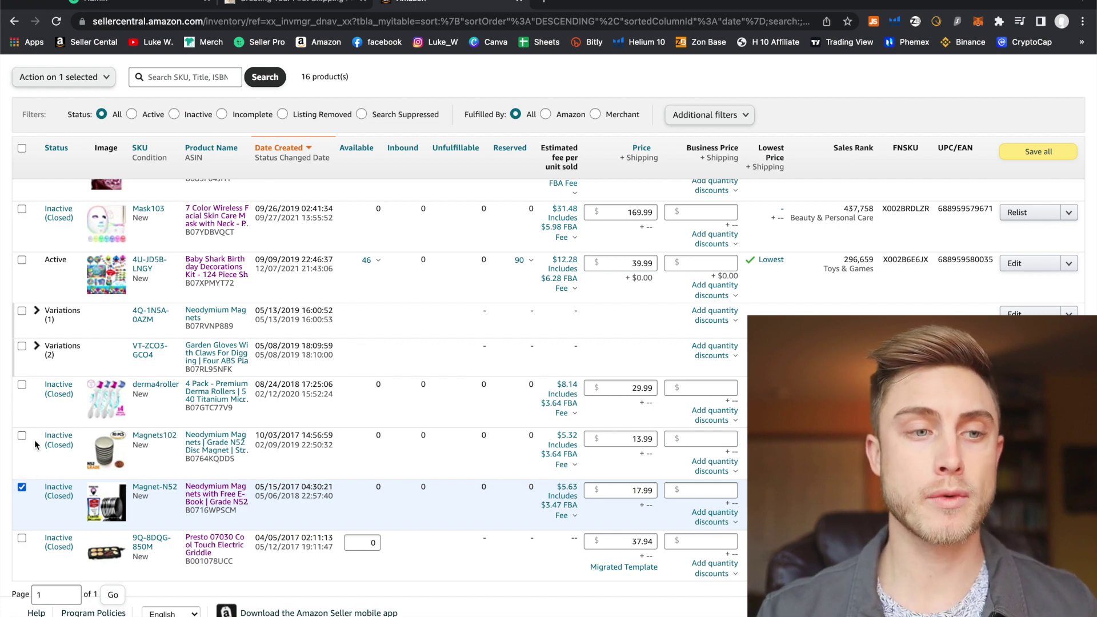
Choose 'Send/replenish inventory' from the actions for the selected Magnet-N52 listing
key(super+plus)
key(super+plus)
key(super+plus)
key(super+plus)
key(super+plus)
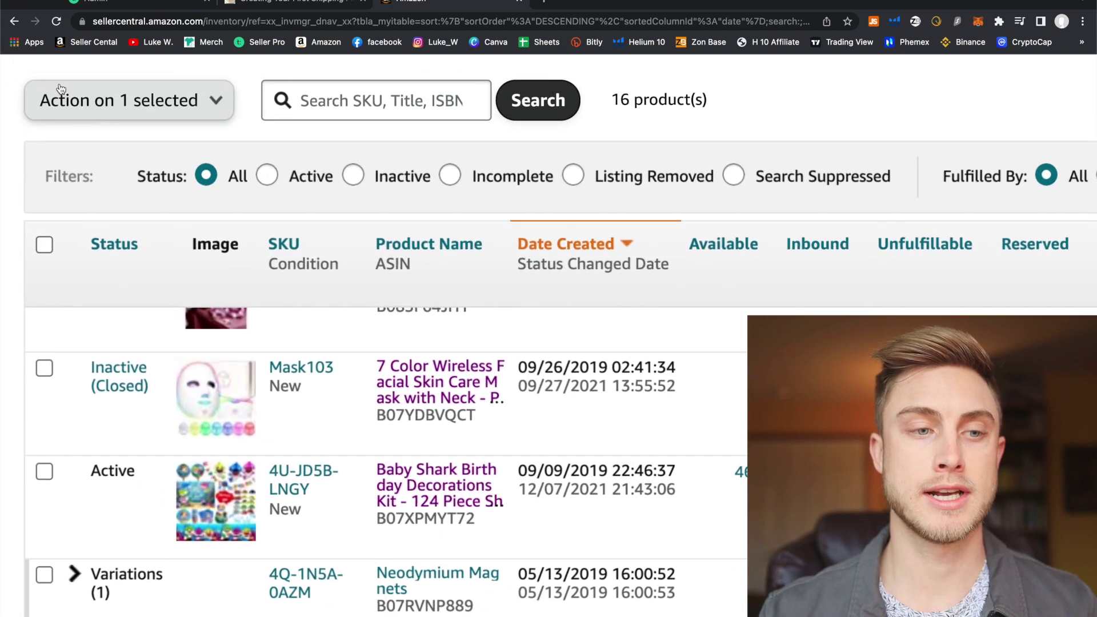
click(60, 90)
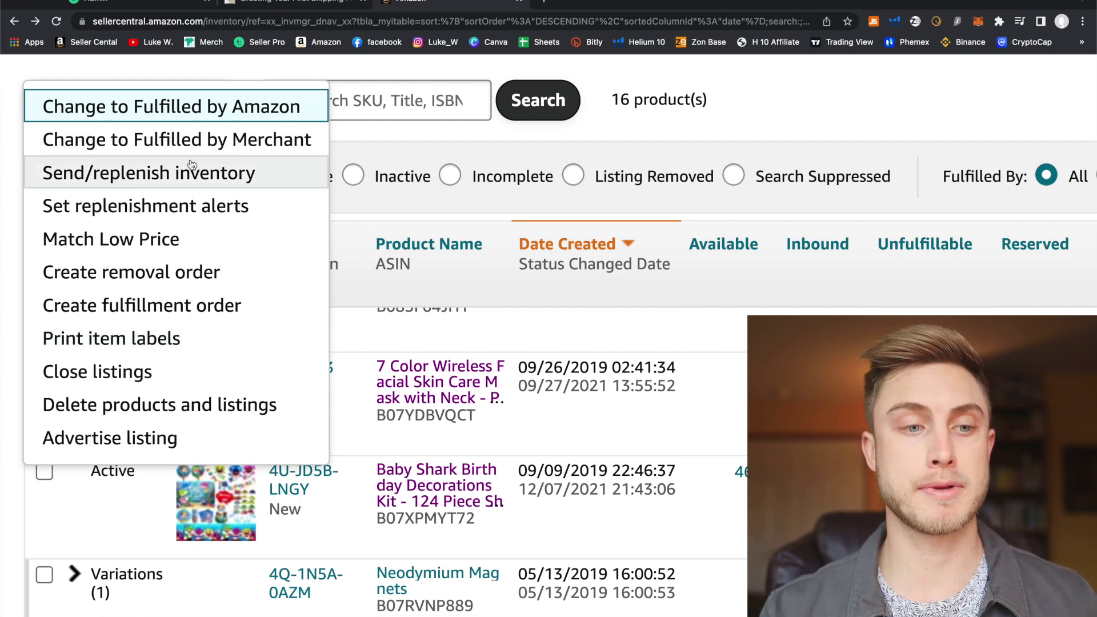
click(123, 184)
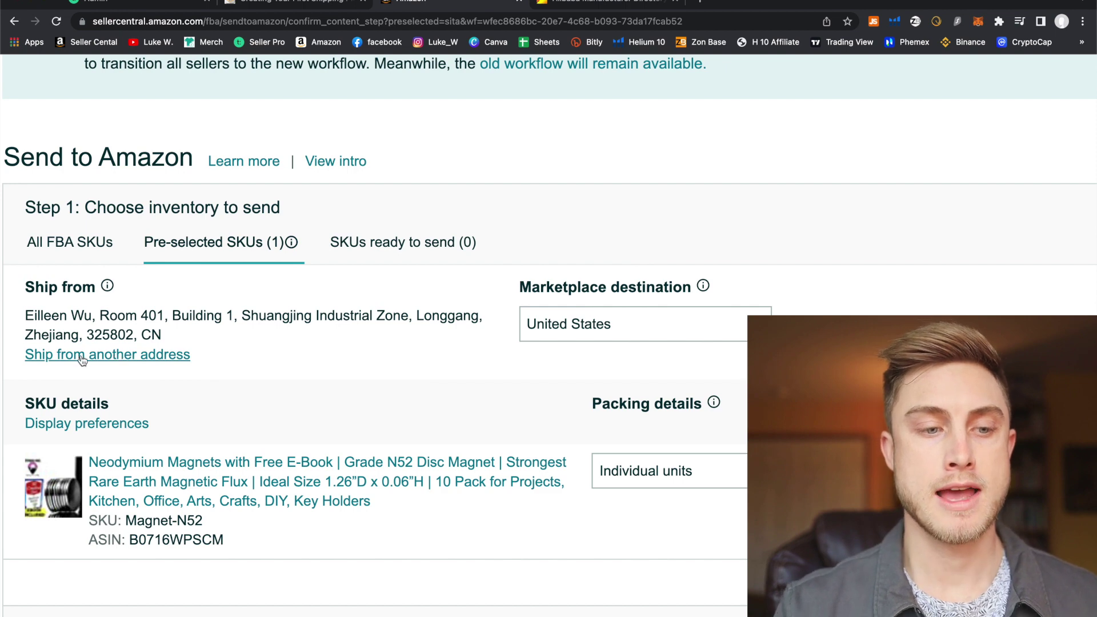
Choose to ship from a different address instead of the current ship-from address
drag(25, 312, 255, 368)
click(273, 366)
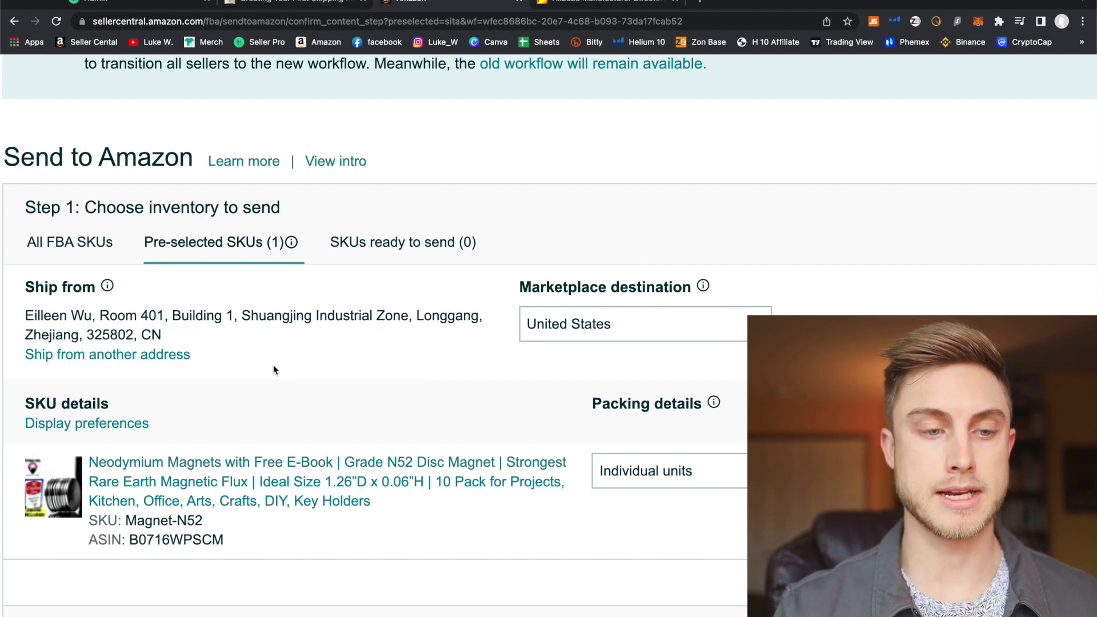
click(129, 358)
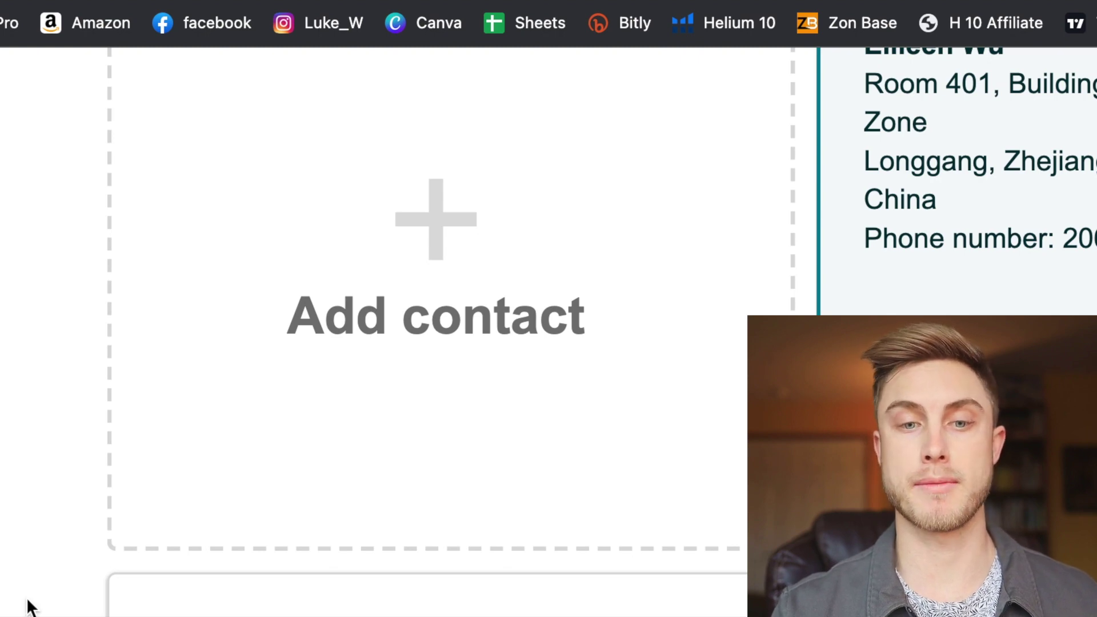
scroll(186, 588, up, 3)
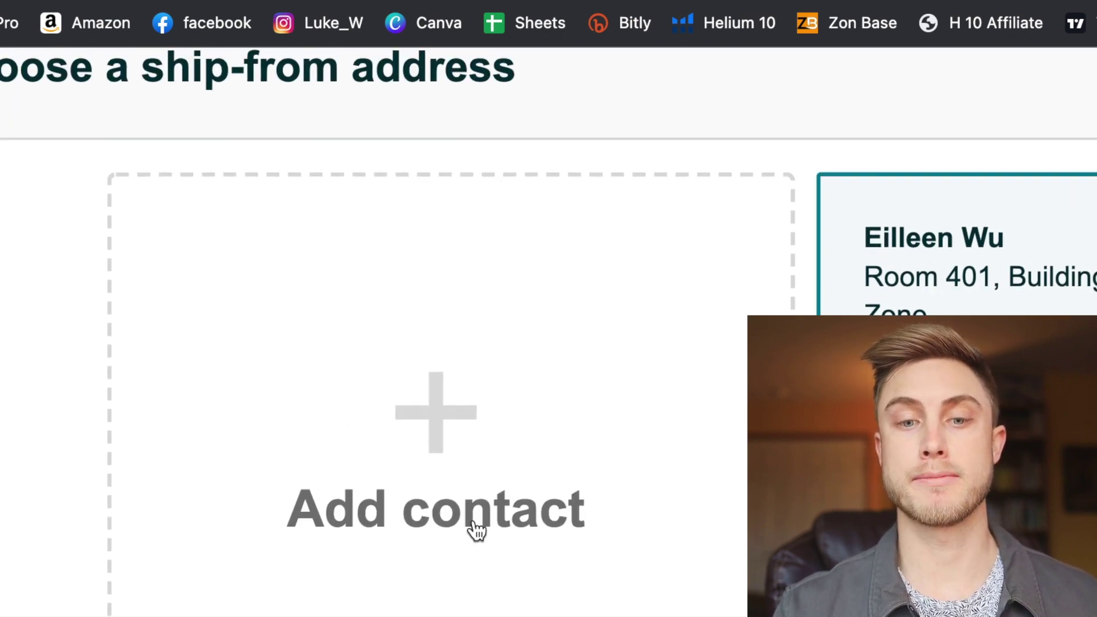
Add a new ship-from contact with Country/Region set to China, then go to the Alibaba chat
click(412, 450)
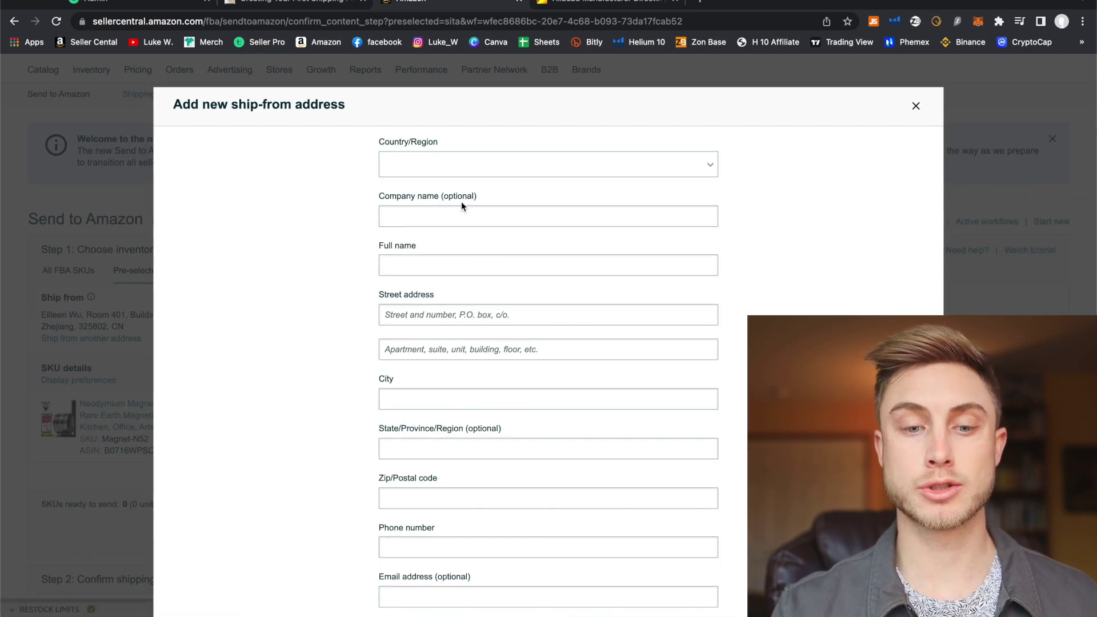
click(455, 165)
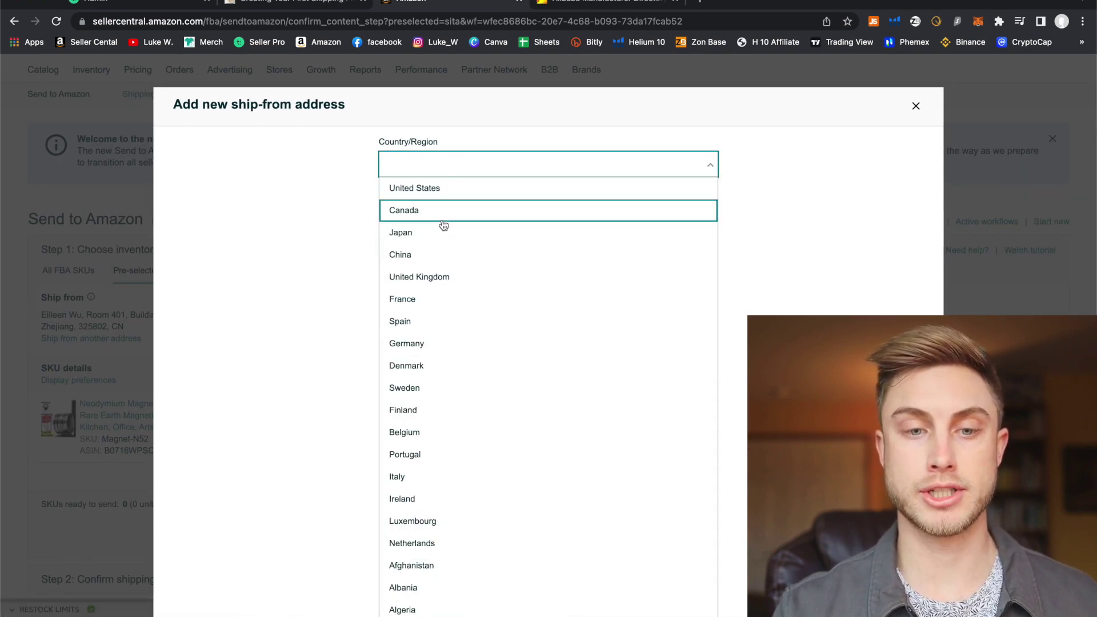
click(437, 252)
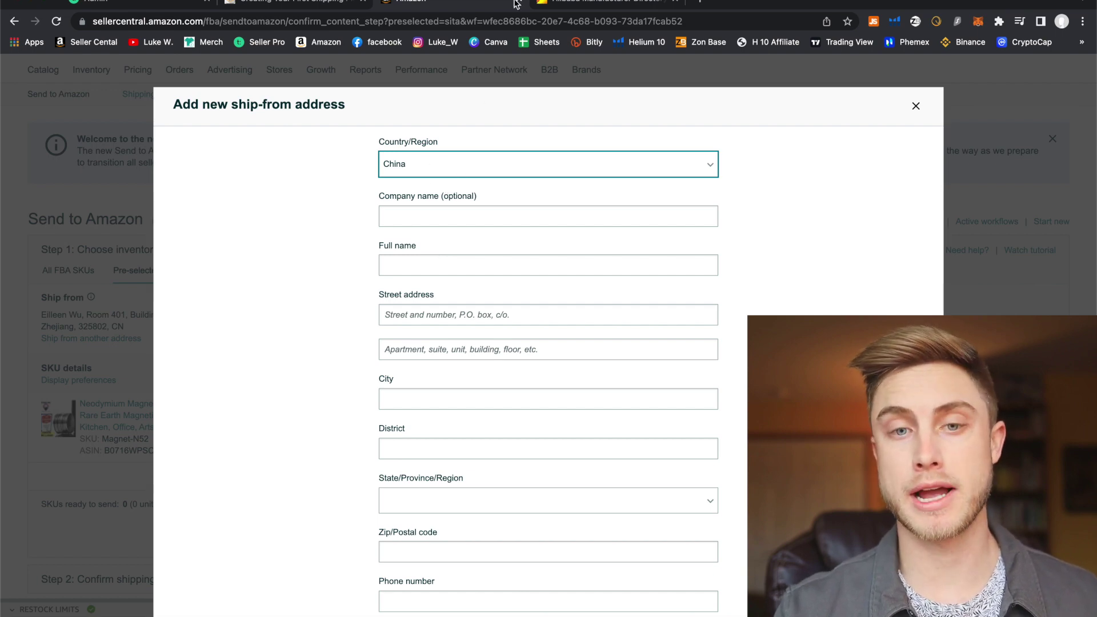
click(589, 2)
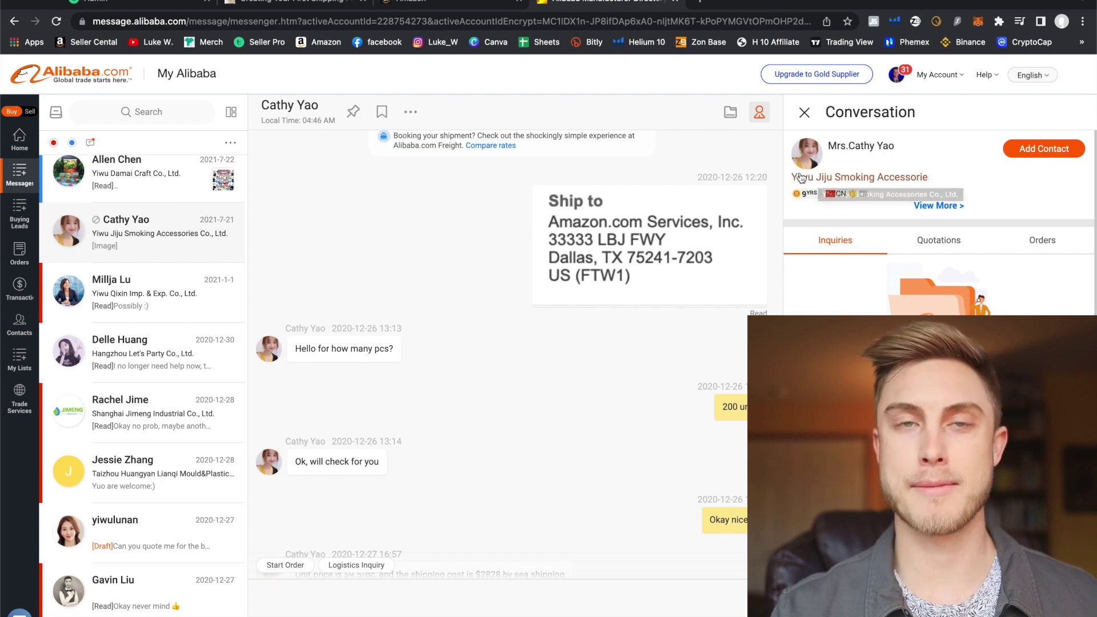
Open the supplier's Alibaba store Contacts page showing its company name and operational address
click(871, 178)
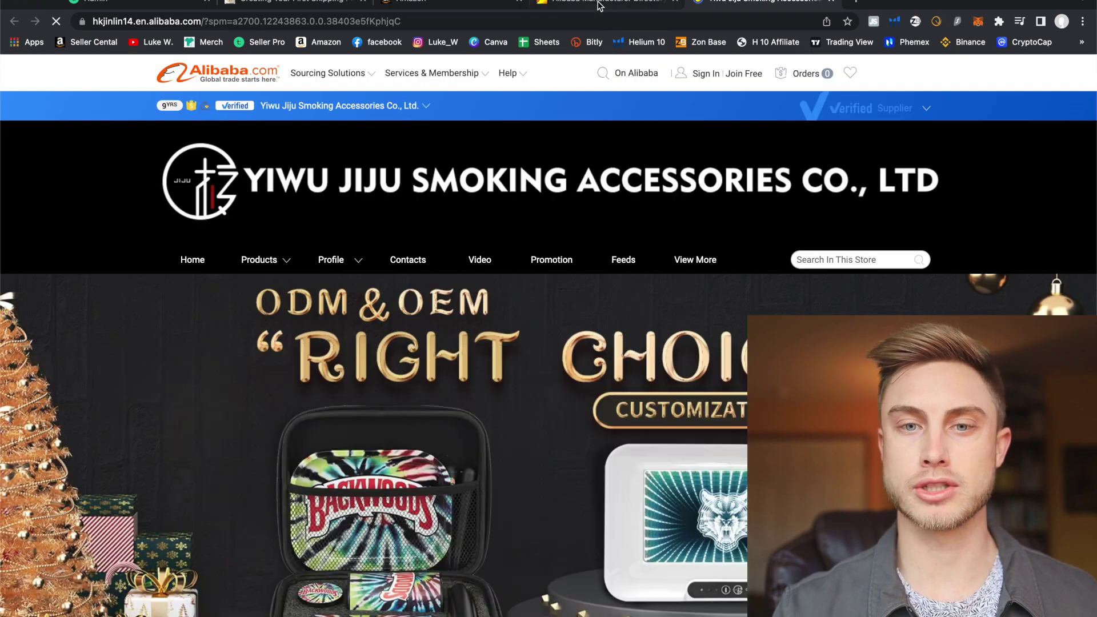
key(ctrl+shift+Tab)
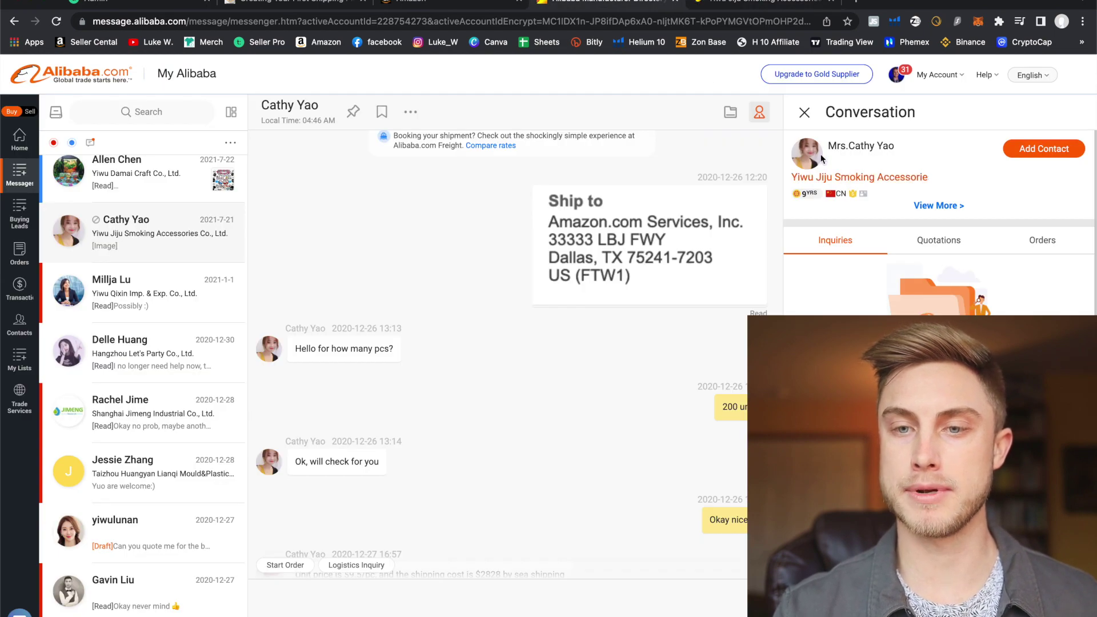
click(749, 2)
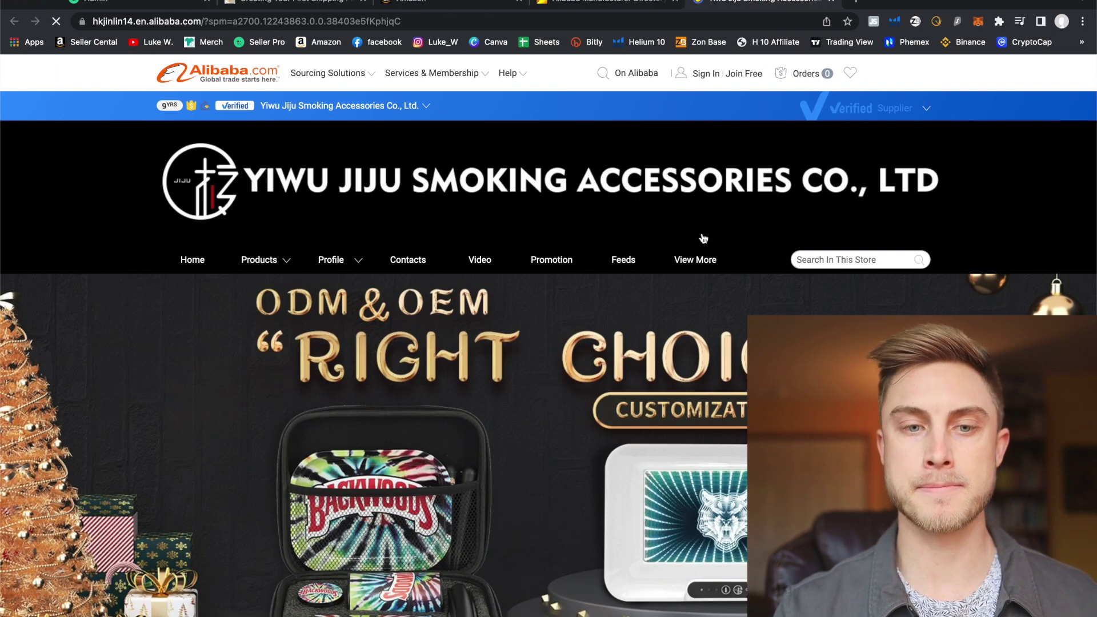
scroll(451, 236, down, 2)
scroll(451, 236, down, 1)
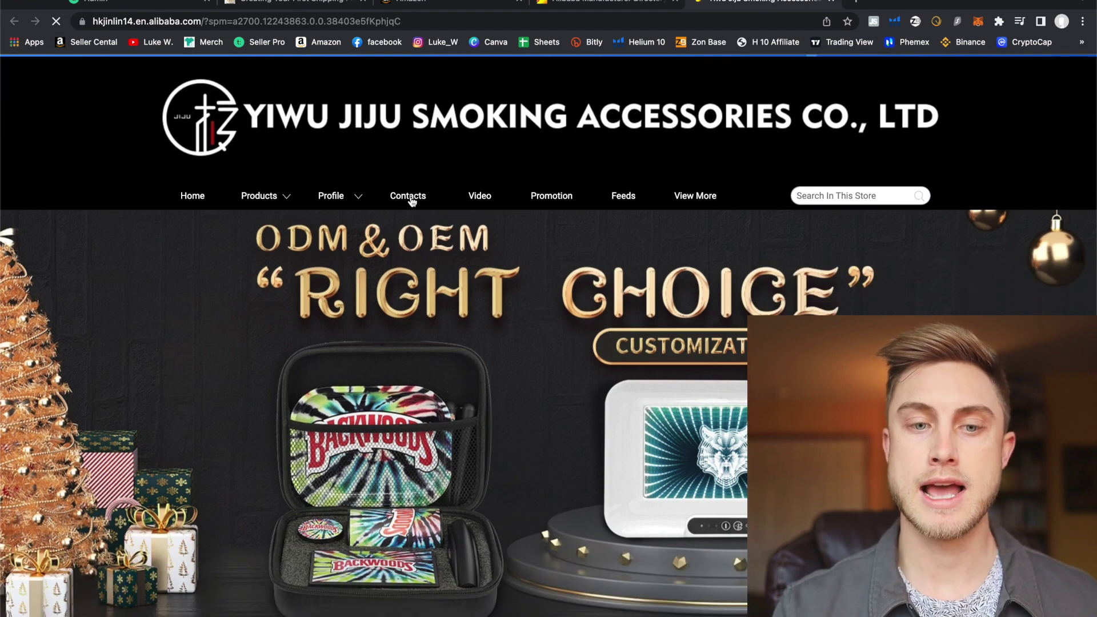
click(411, 200)
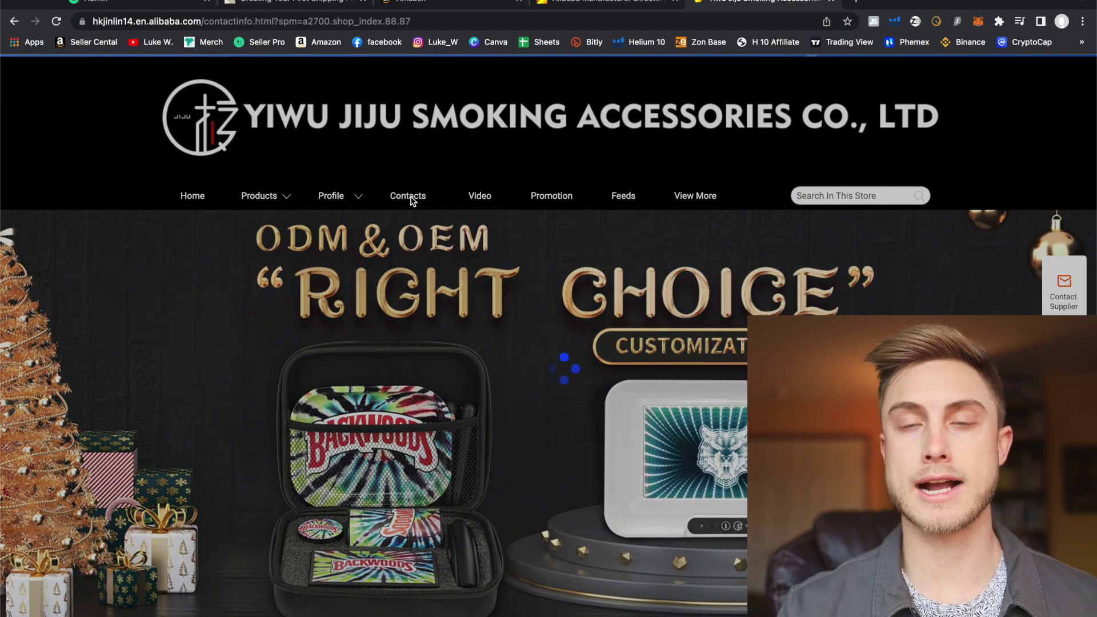
scroll(434, 405, down, 5)
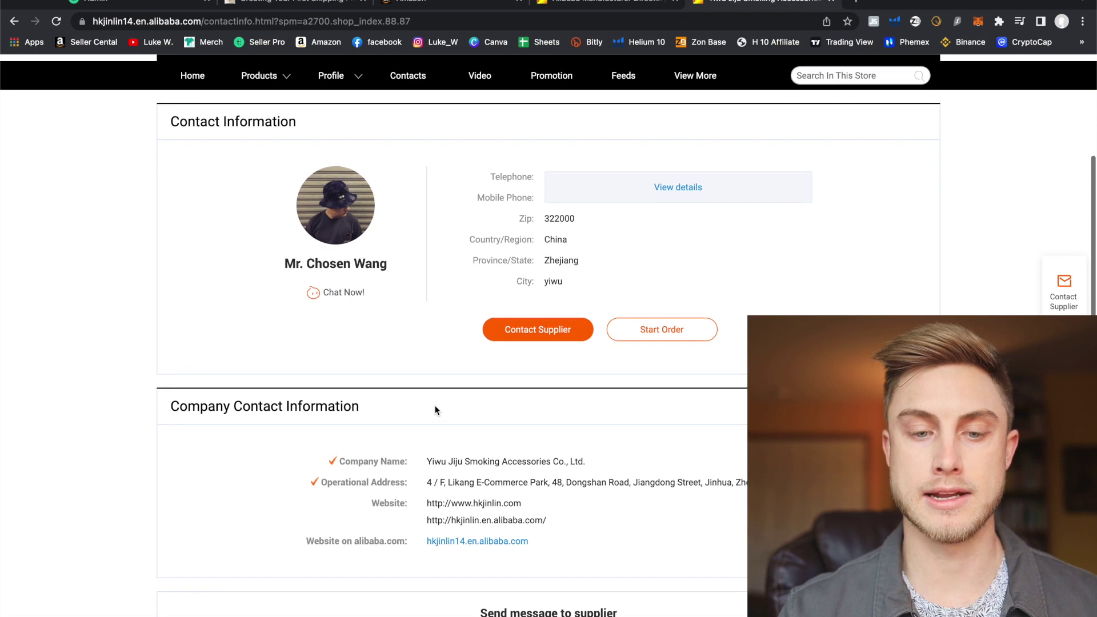
drag(420, 410, 577, 444)
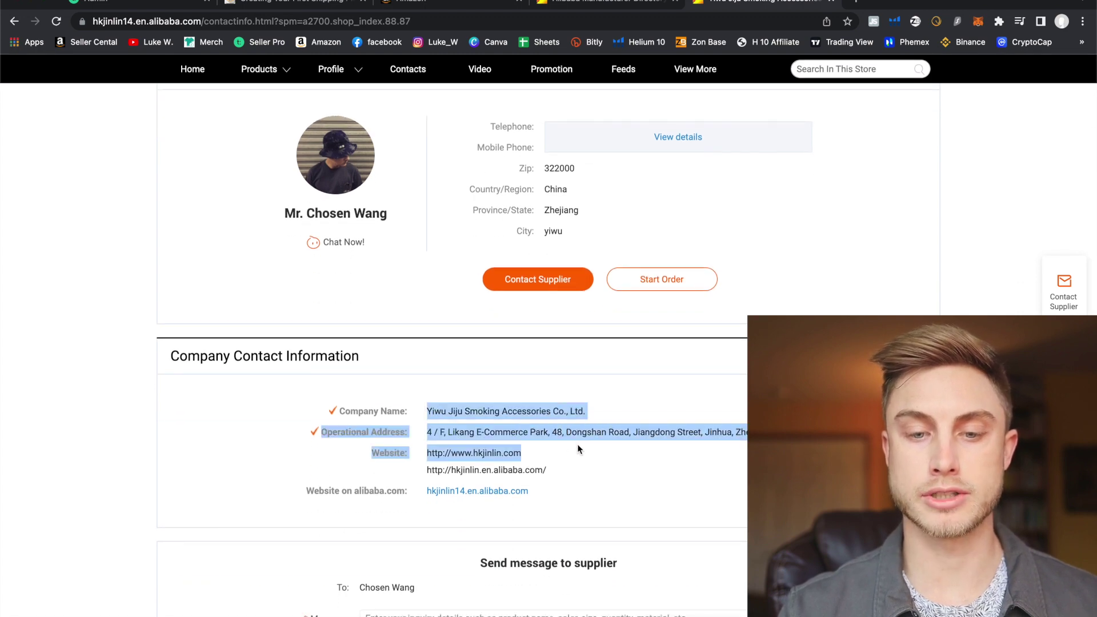
click(577, 443)
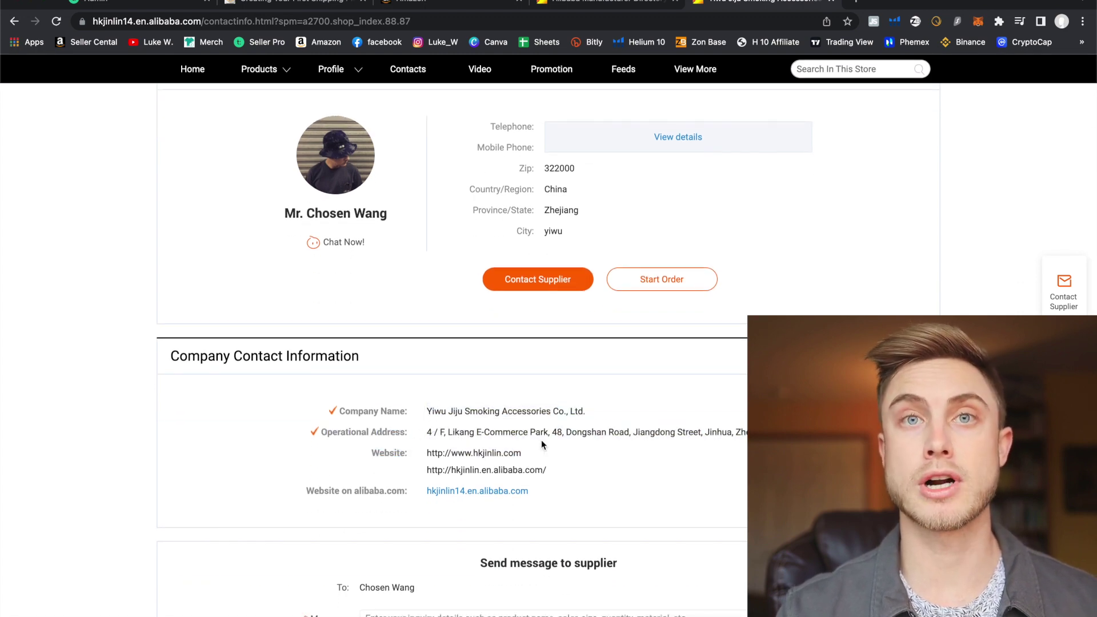
Back in Amazon, cancel the unfinished ship-from address dialog
click(435, 7)
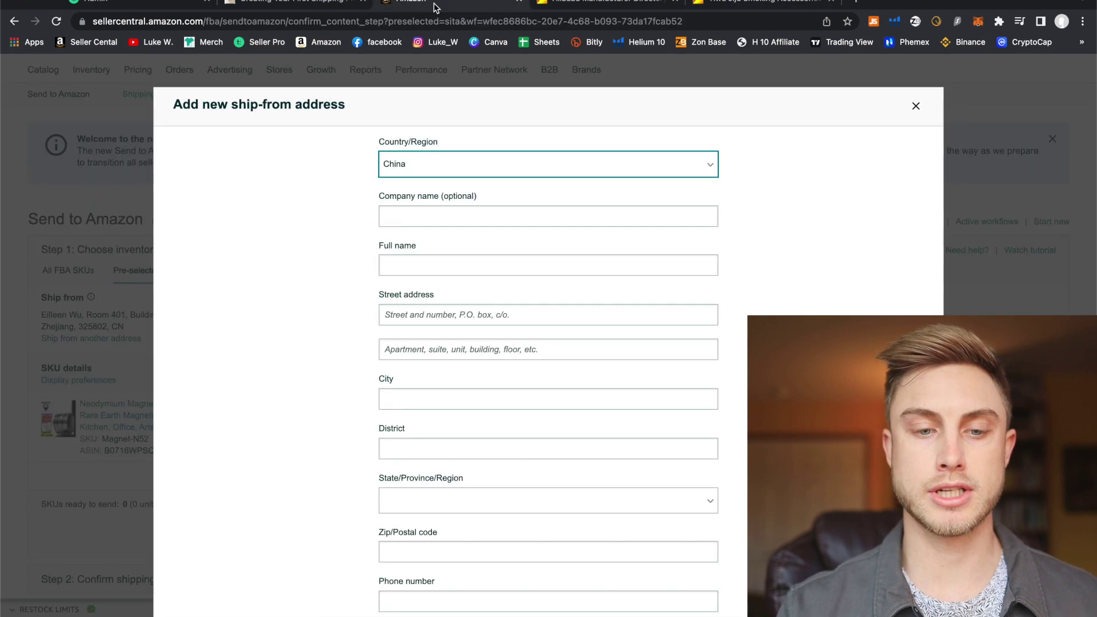
scroll(425, 482, down, 1)
scroll(425, 481, up, 1)
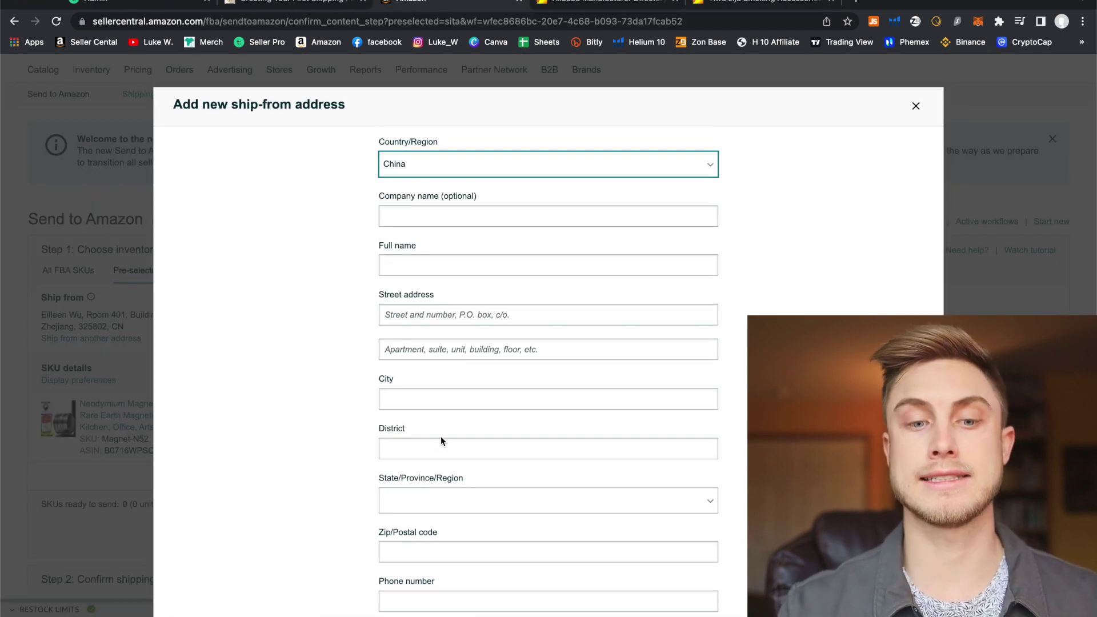
scroll(440, 437, down, 2)
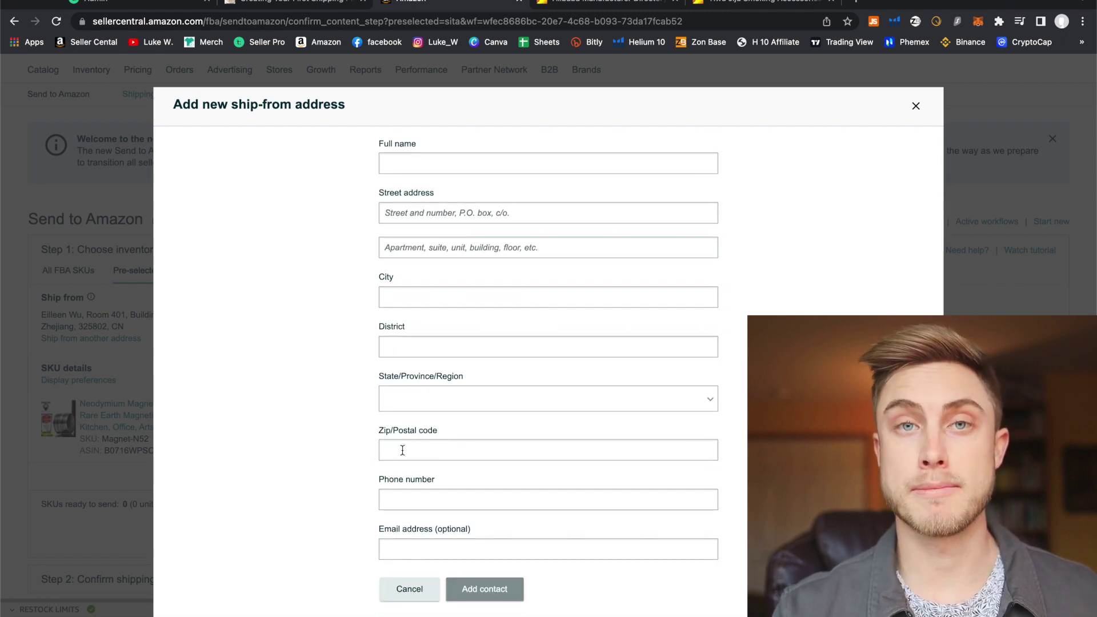
click(915, 106)
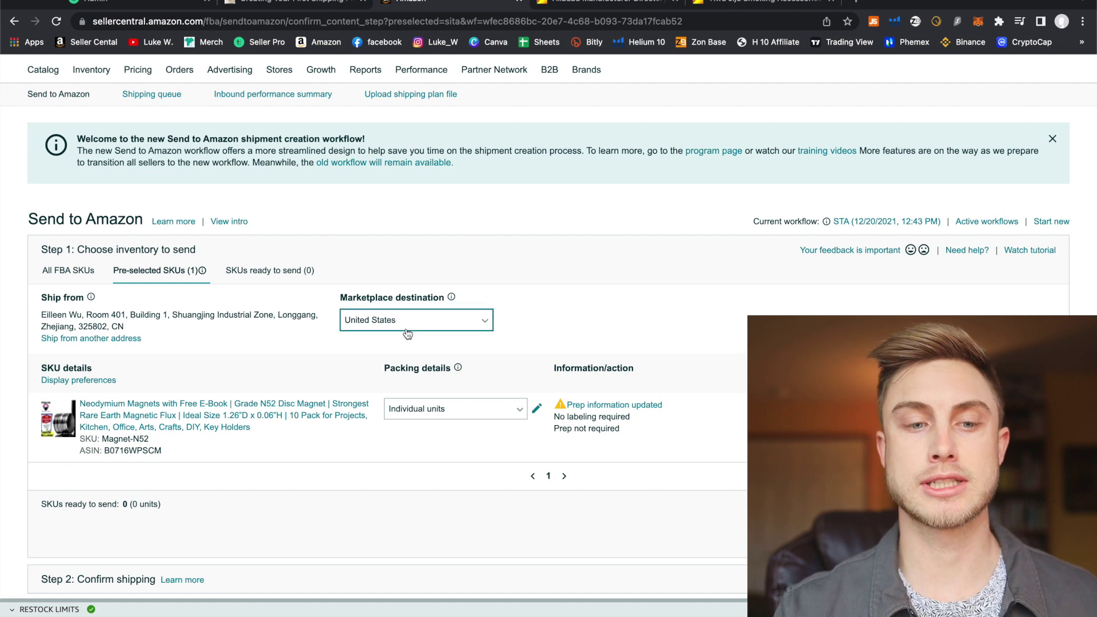
Open Magnet-N52's packing details options and start a new case pack template
scroll(410, 341, down, 1)
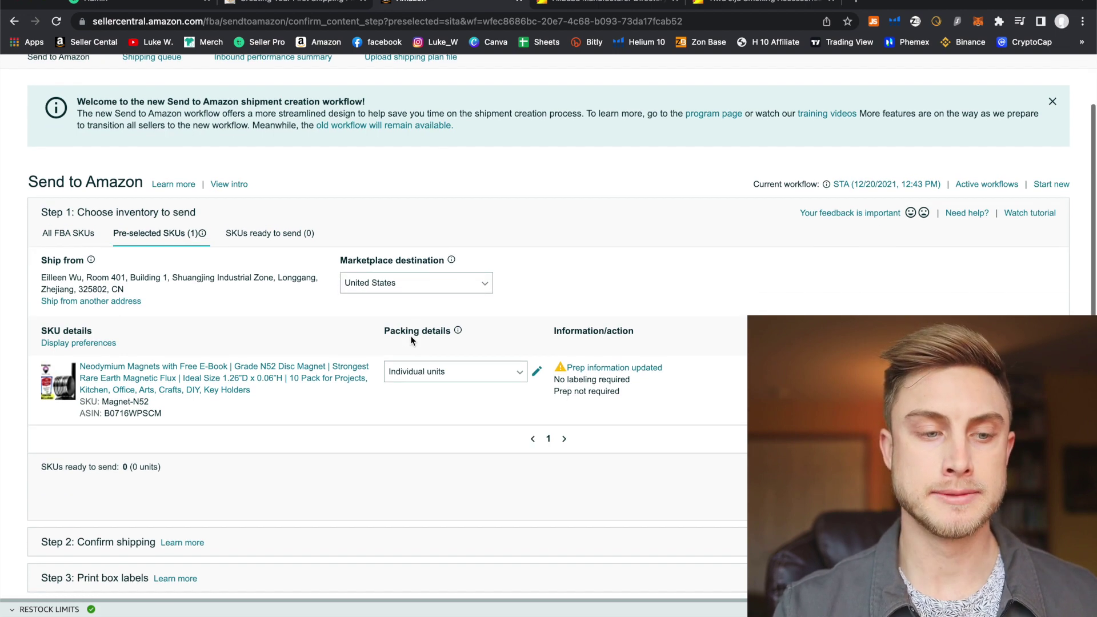
click(516, 381)
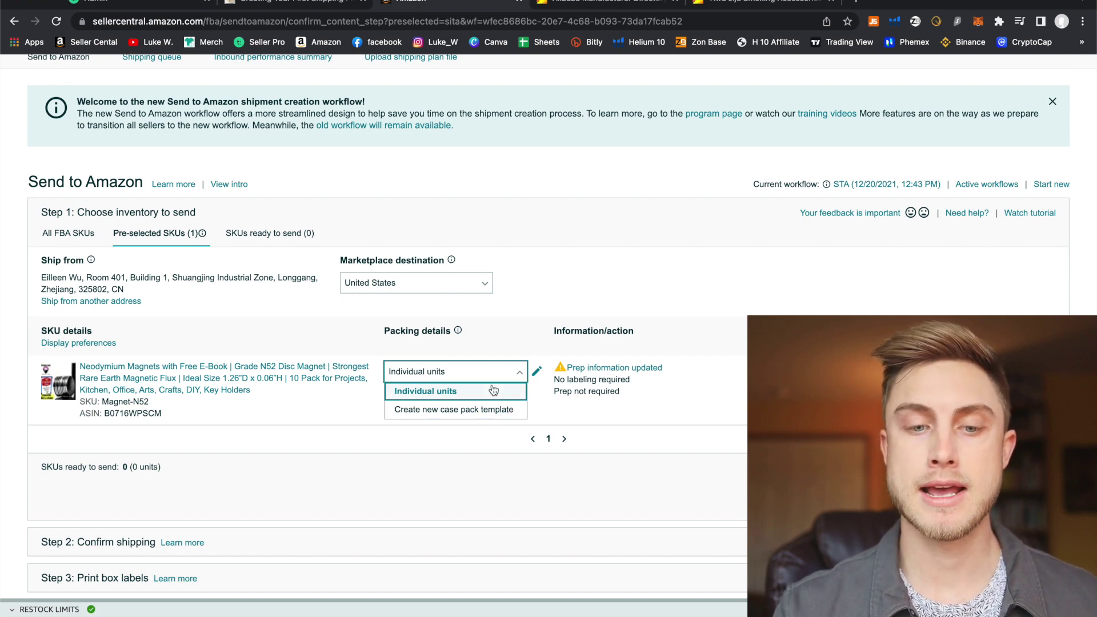
click(497, 347)
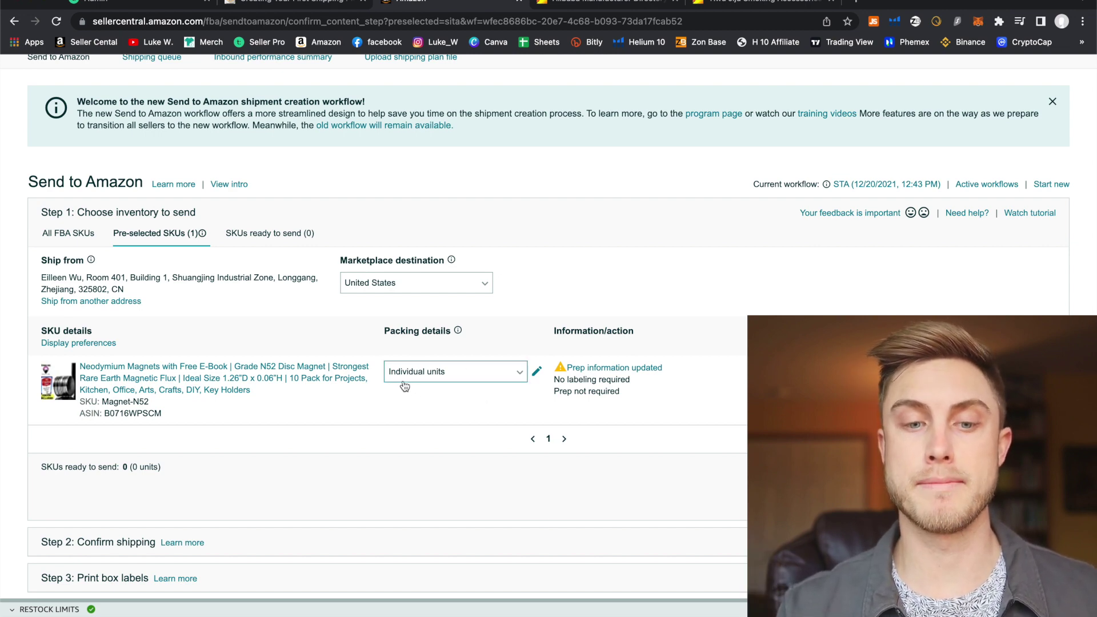
click(516, 376)
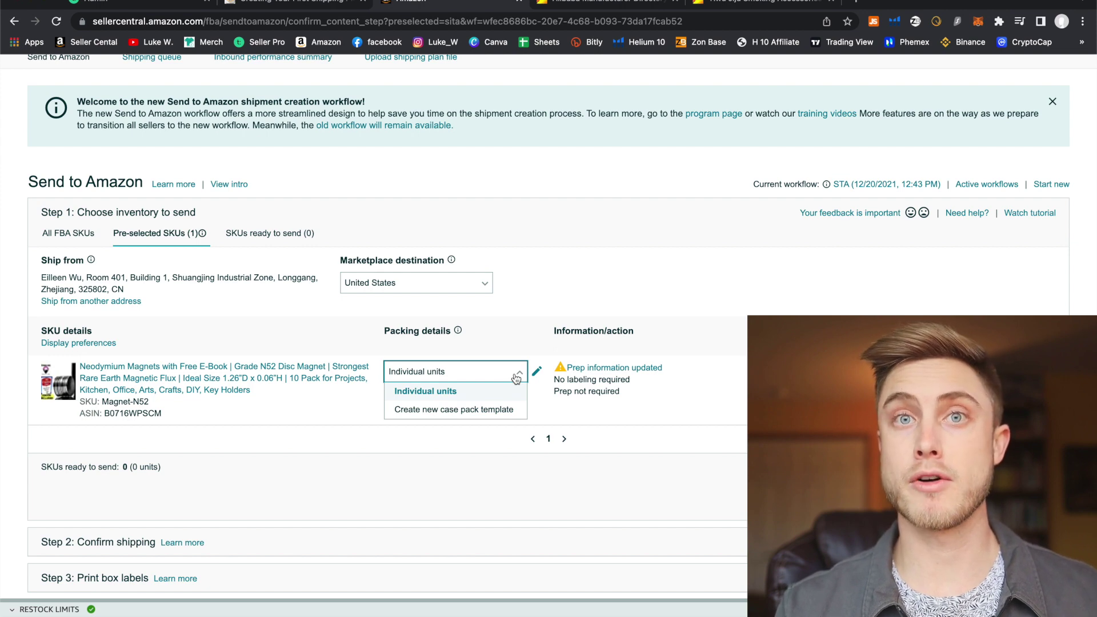
click(460, 413)
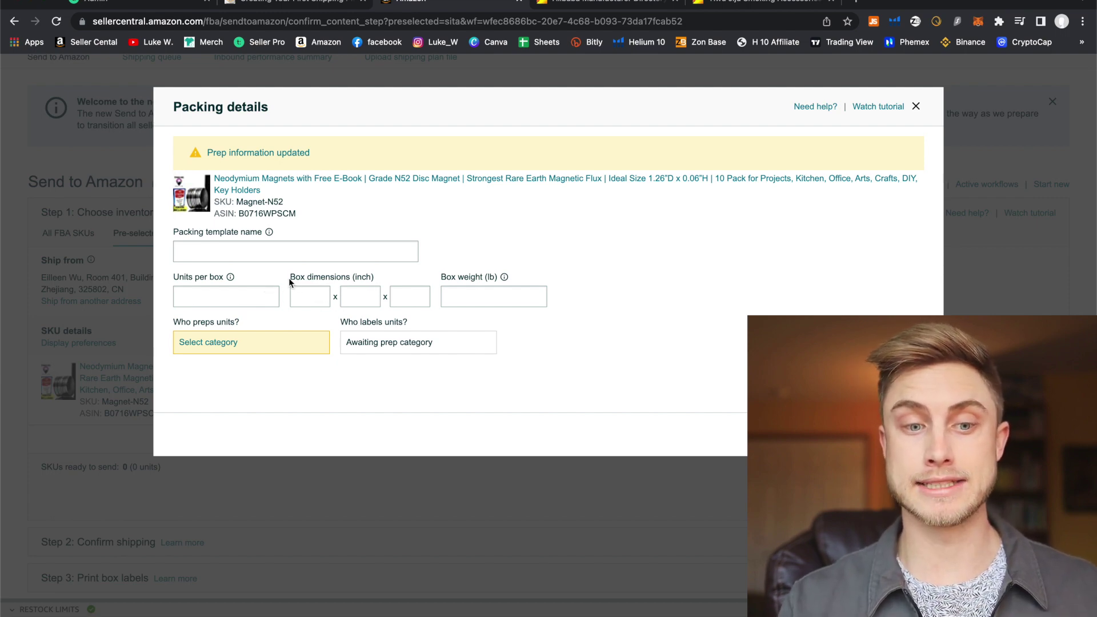
Name the packing template 'Magnets' and set 50 units per box
drag(290, 278, 362, 281)
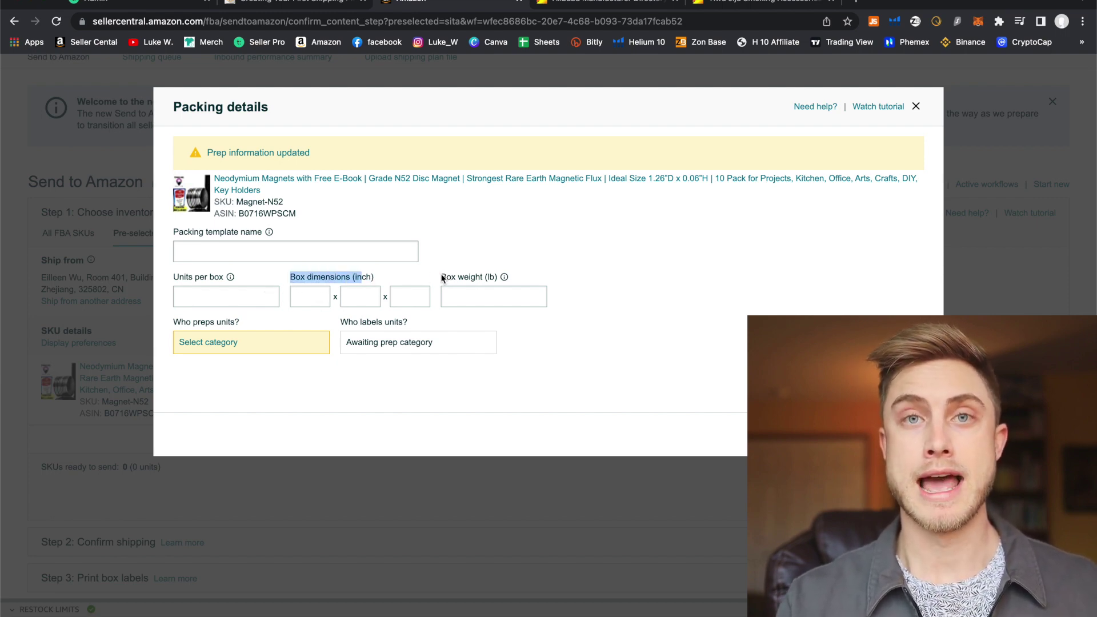
click(295, 251)
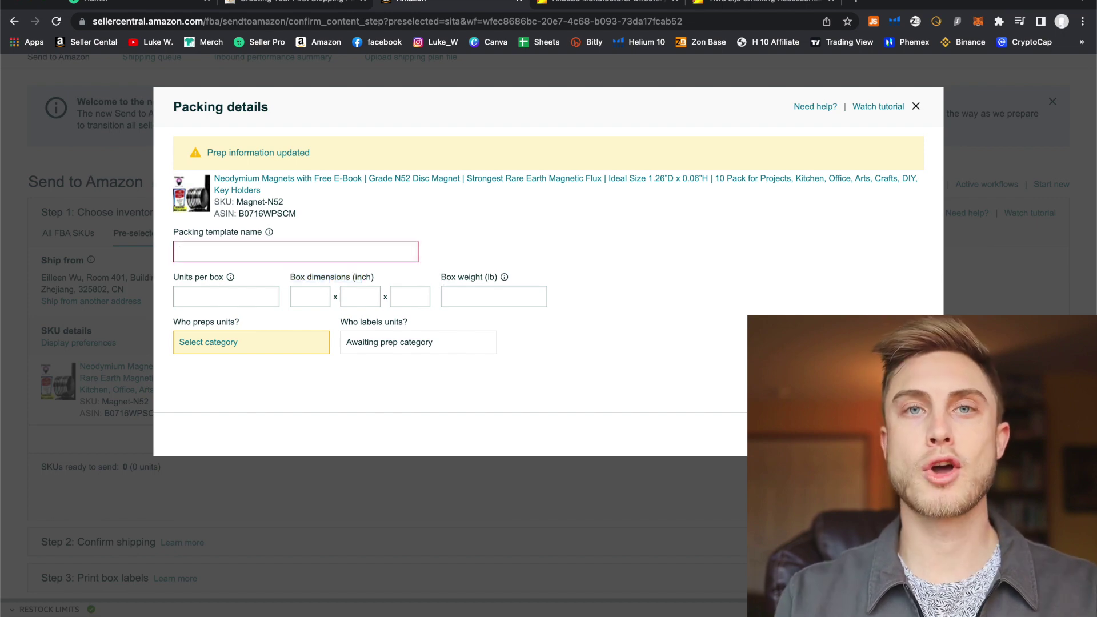
text(Mag)
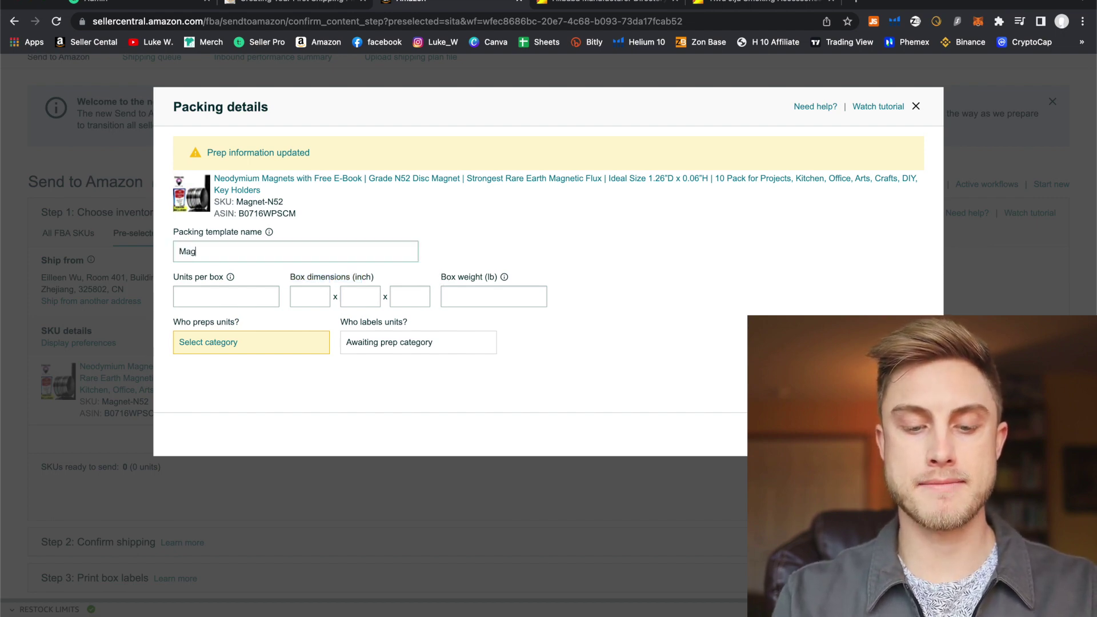
text(nets)
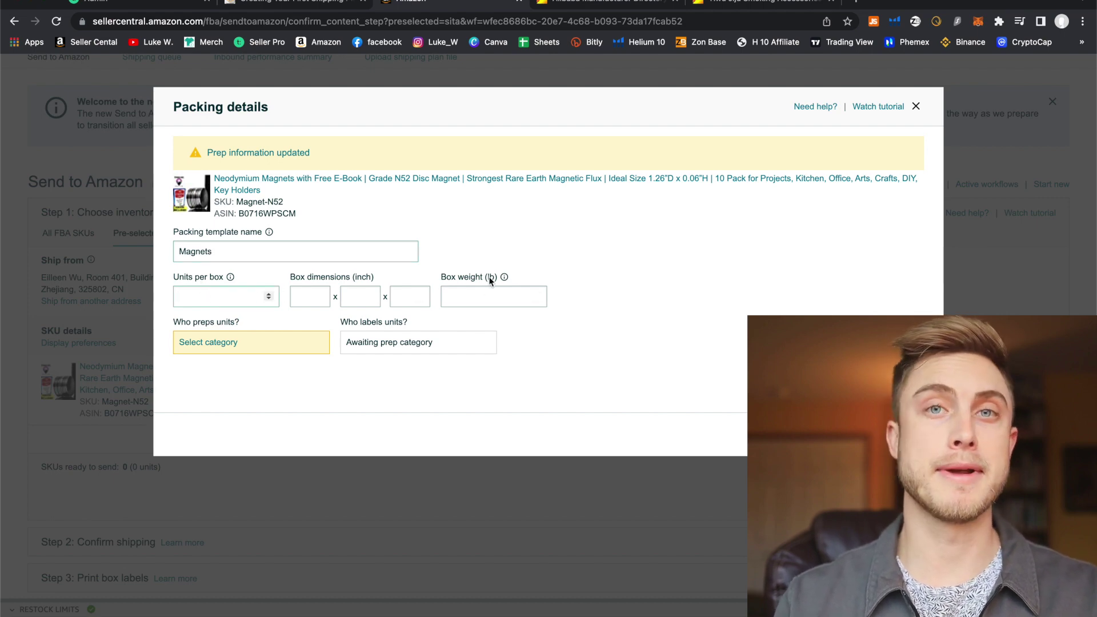
key(Tab)
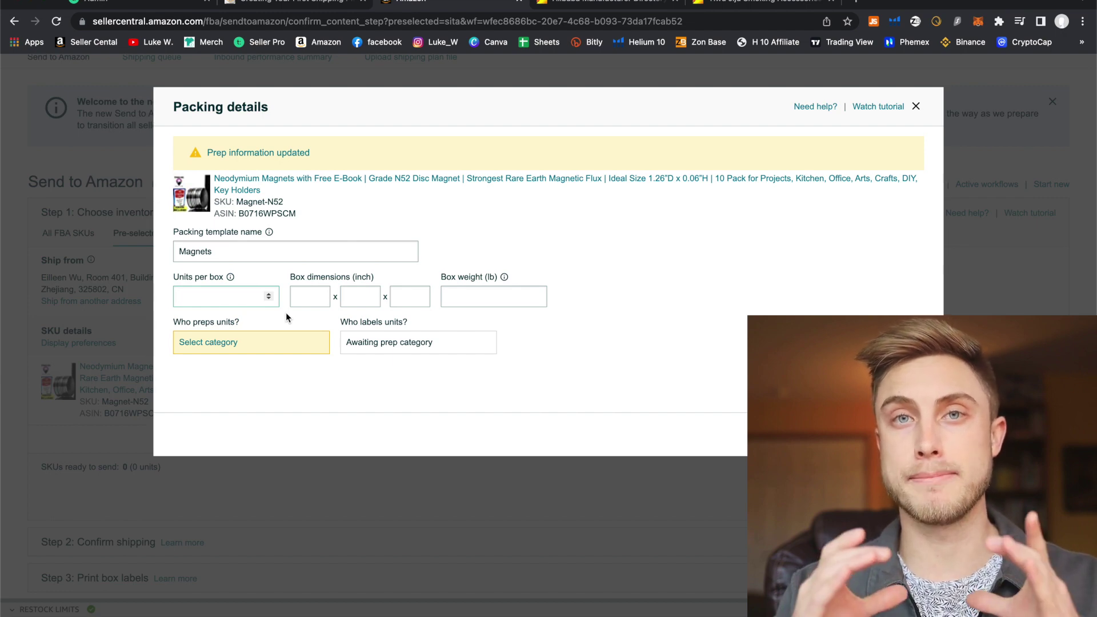
click(231, 295)
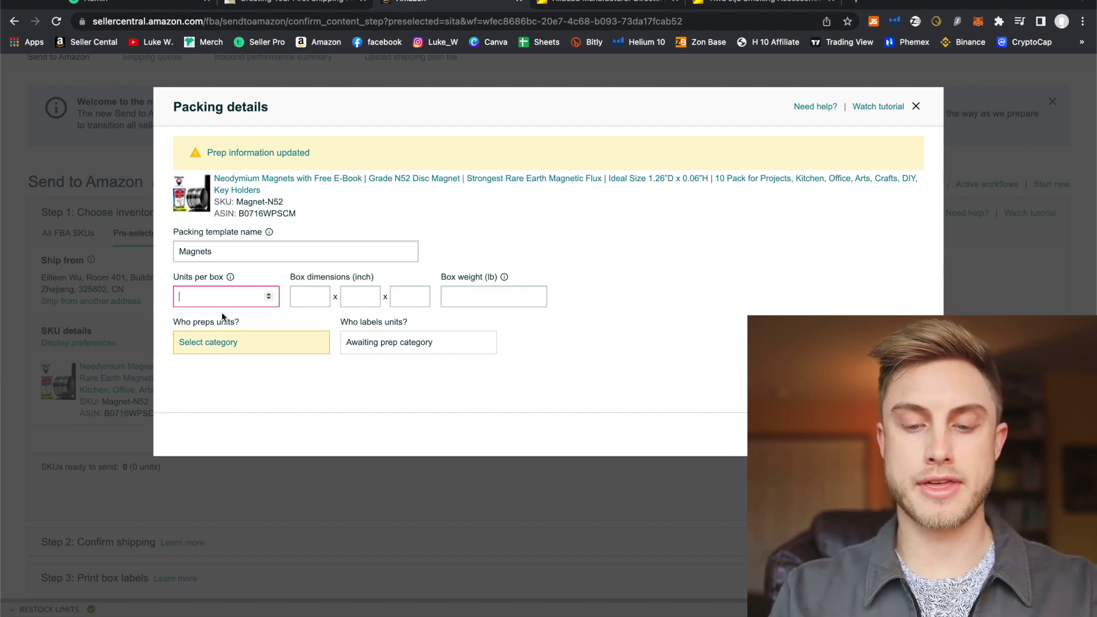
text(50)
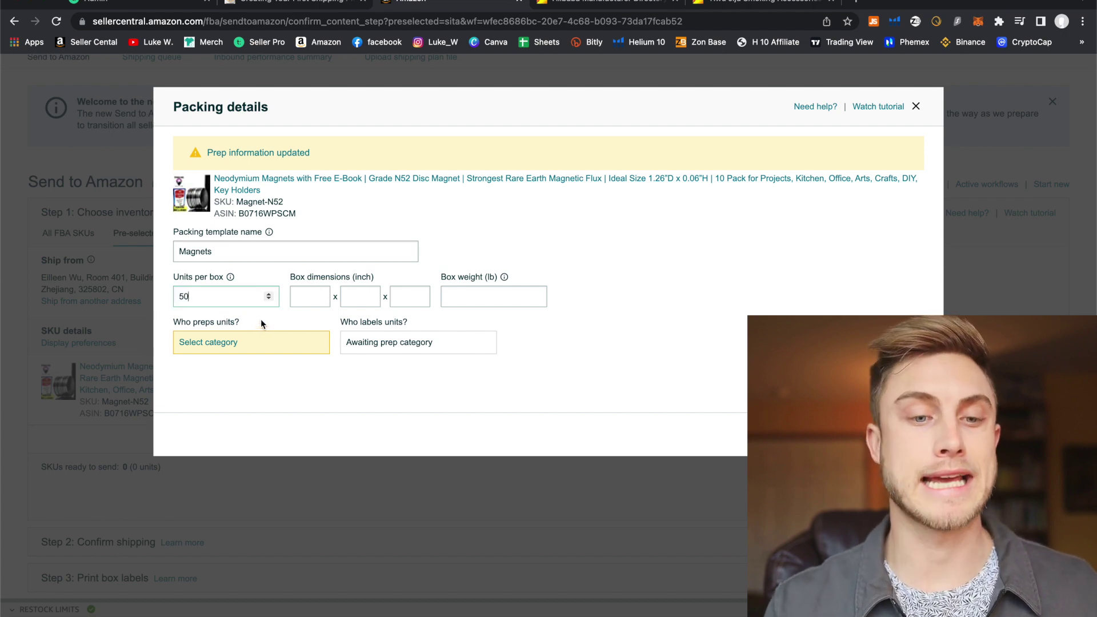
key(Tab)
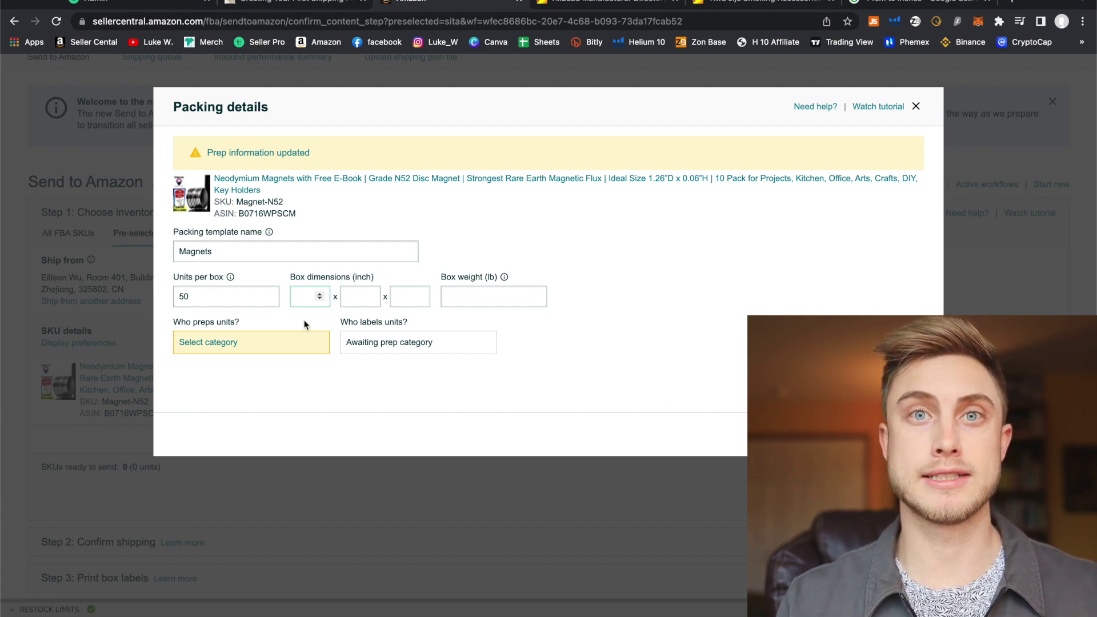
click(908, 3)
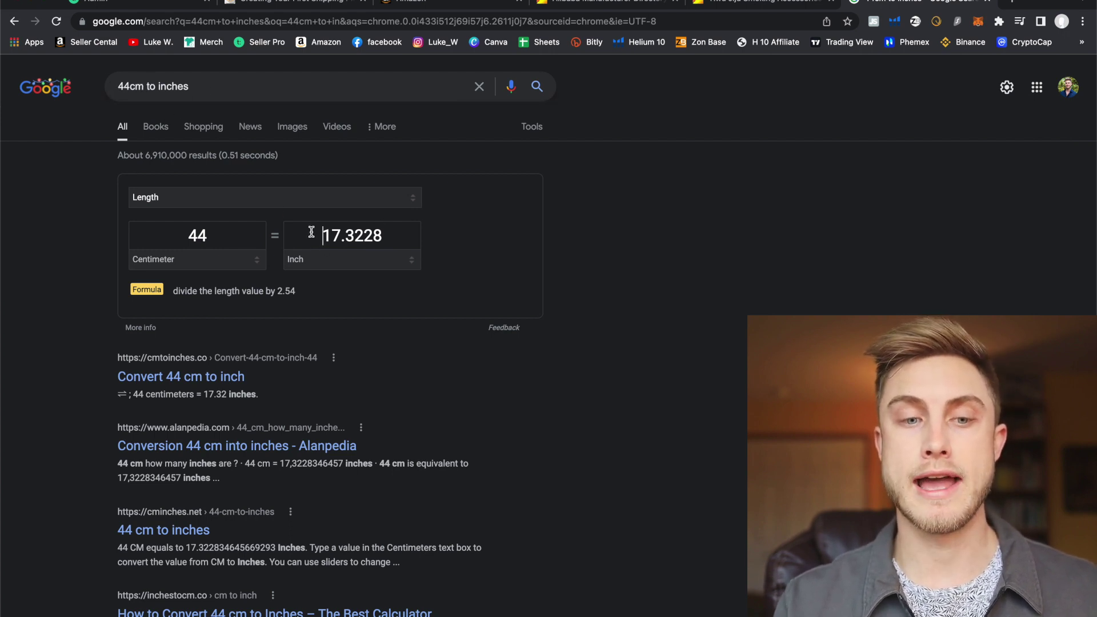
Select the 17.3228 inch result of Google's 44 cm conversion, then return to Amazon
drag(311, 232, 411, 234)
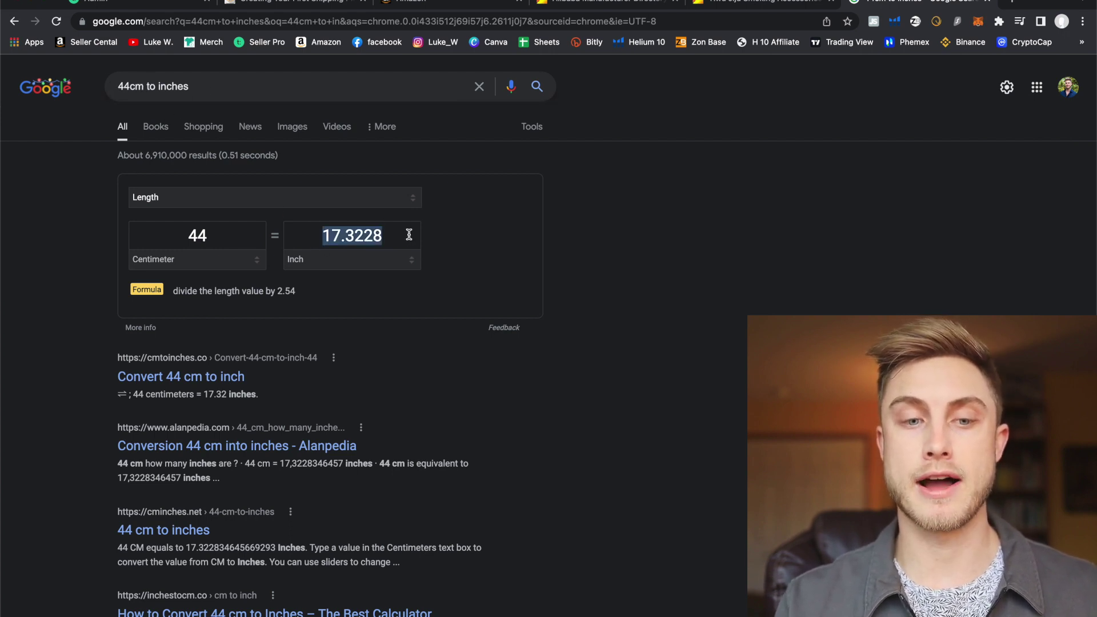
click(430, 7)
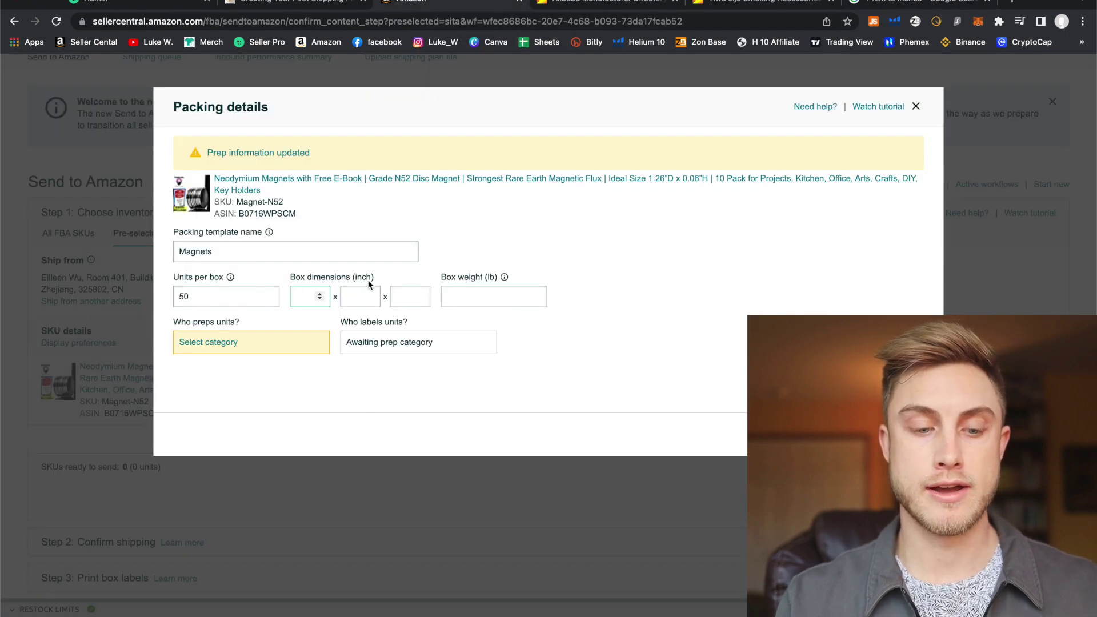
Enter box dimensions 17.3 × 12.4 × 19.2 inches and box weight 44 lb
click(306, 296)
text(17.3)
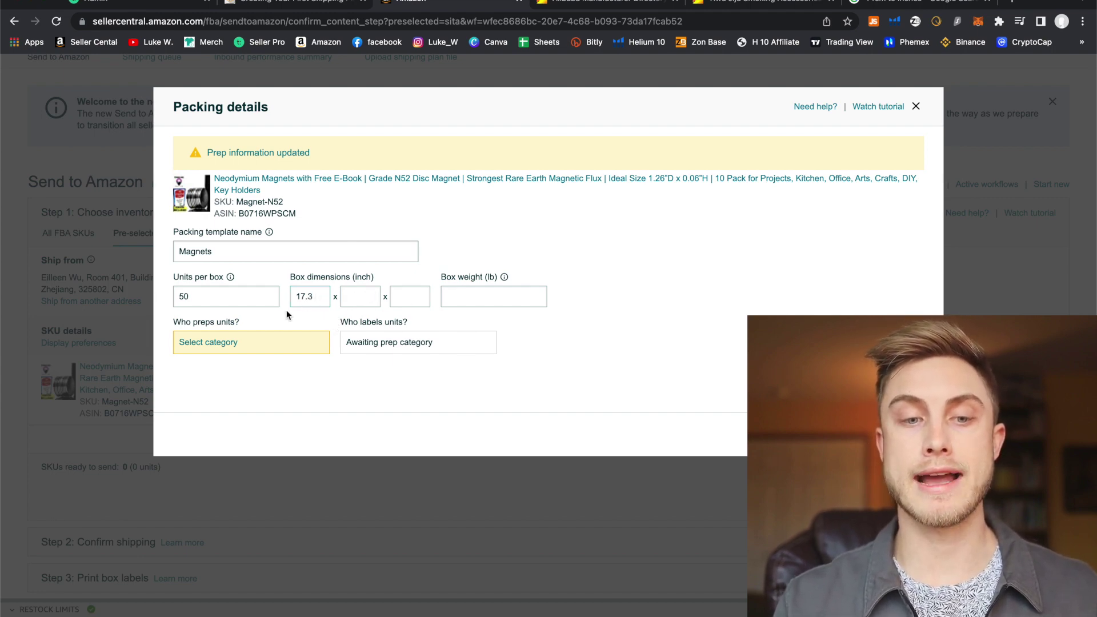
click(366, 303)
text(12.4)
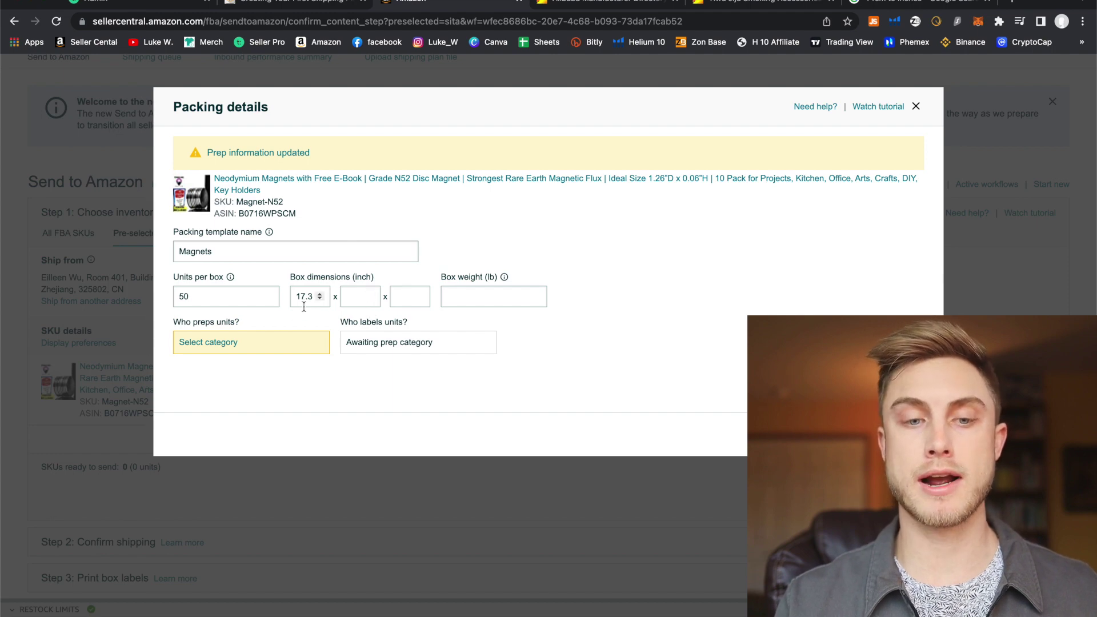
key(Tab)
text(19.2)
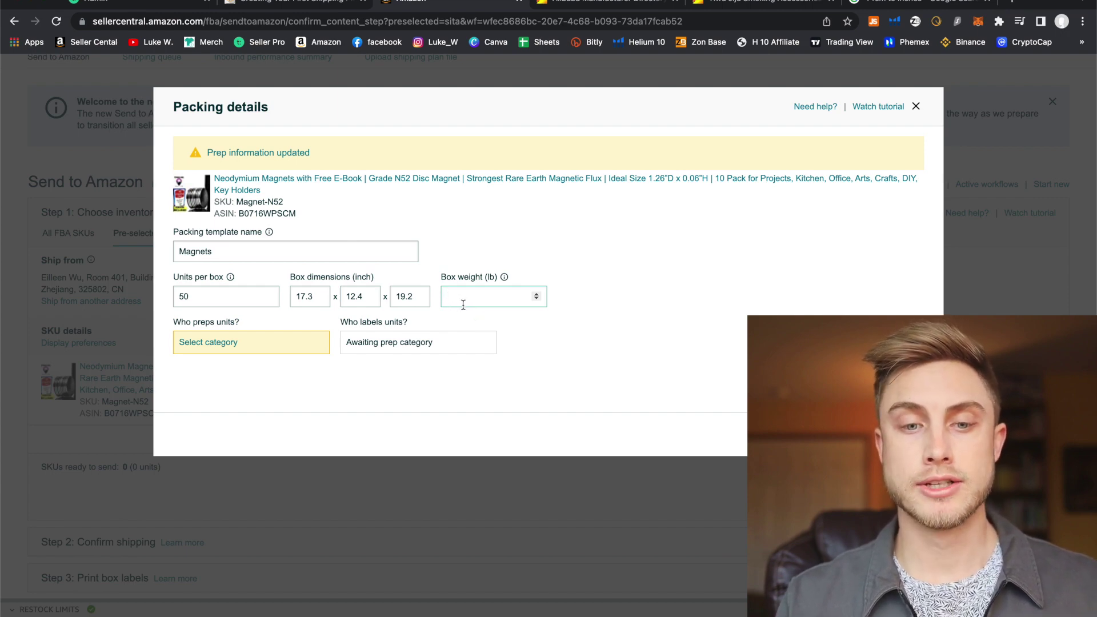
text(44)
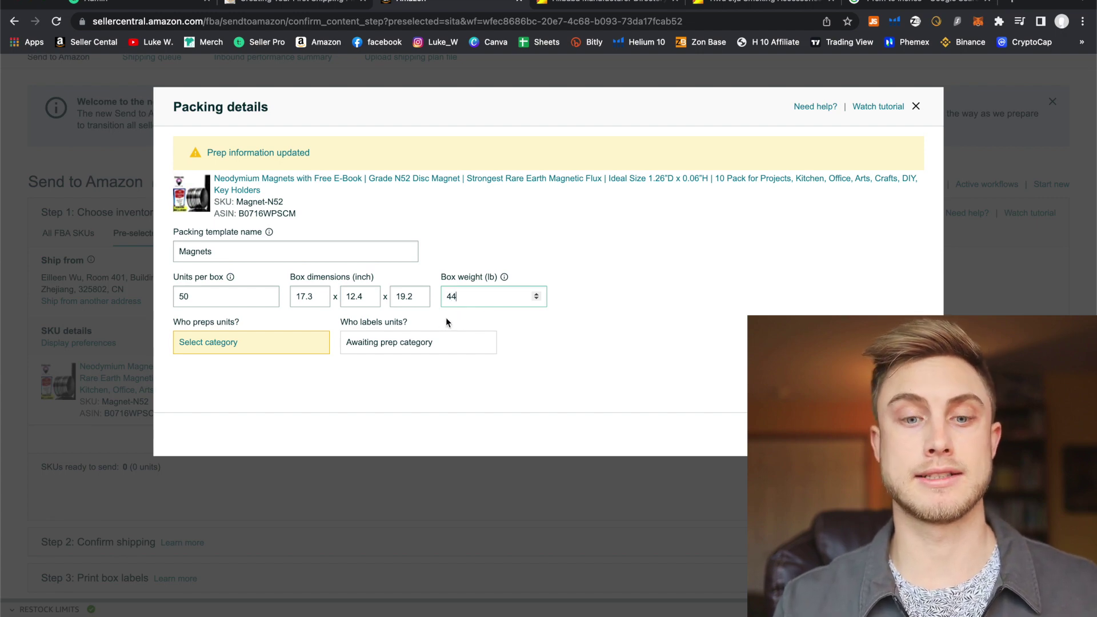
Set the template's prep category to 'No prep needed'
click(223, 346)
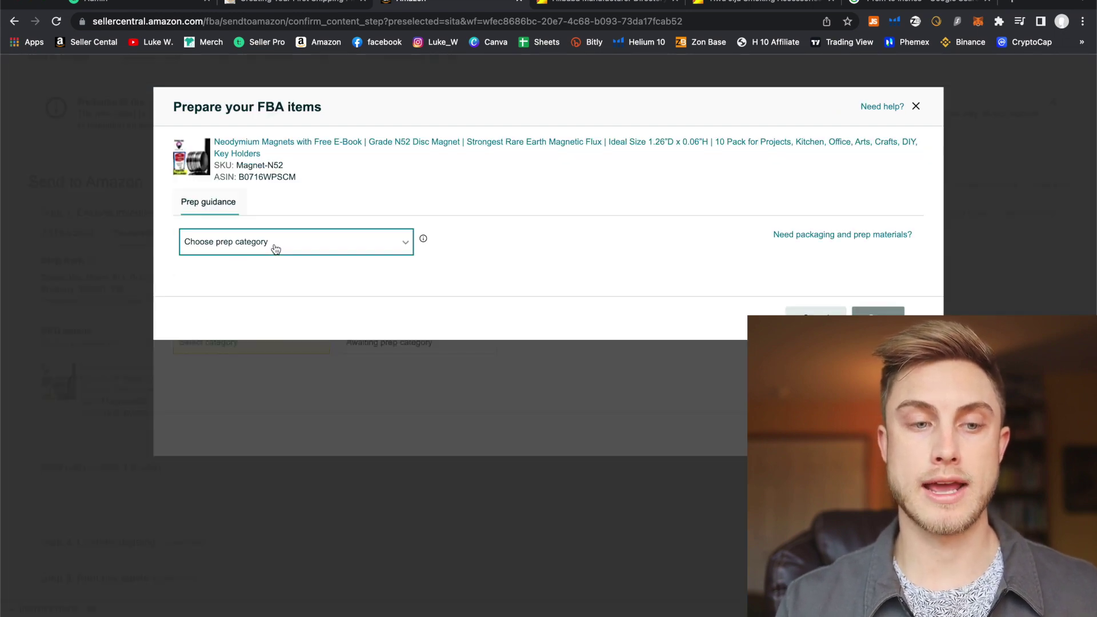
click(298, 249)
scroll(248, 216, down, 10)
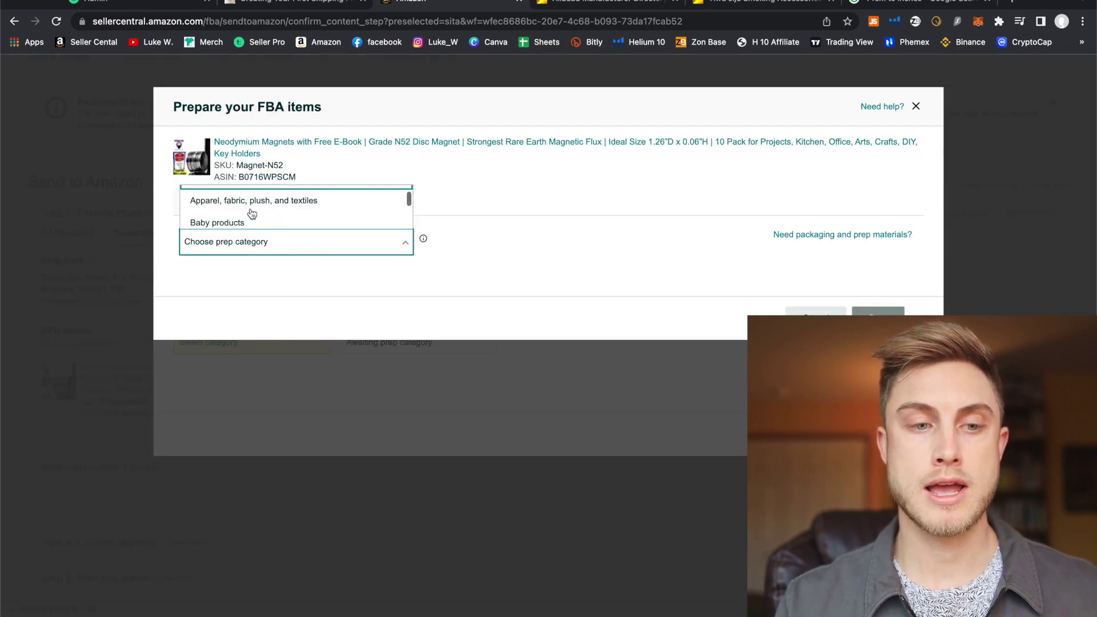
scroll(252, 213, down, 3)
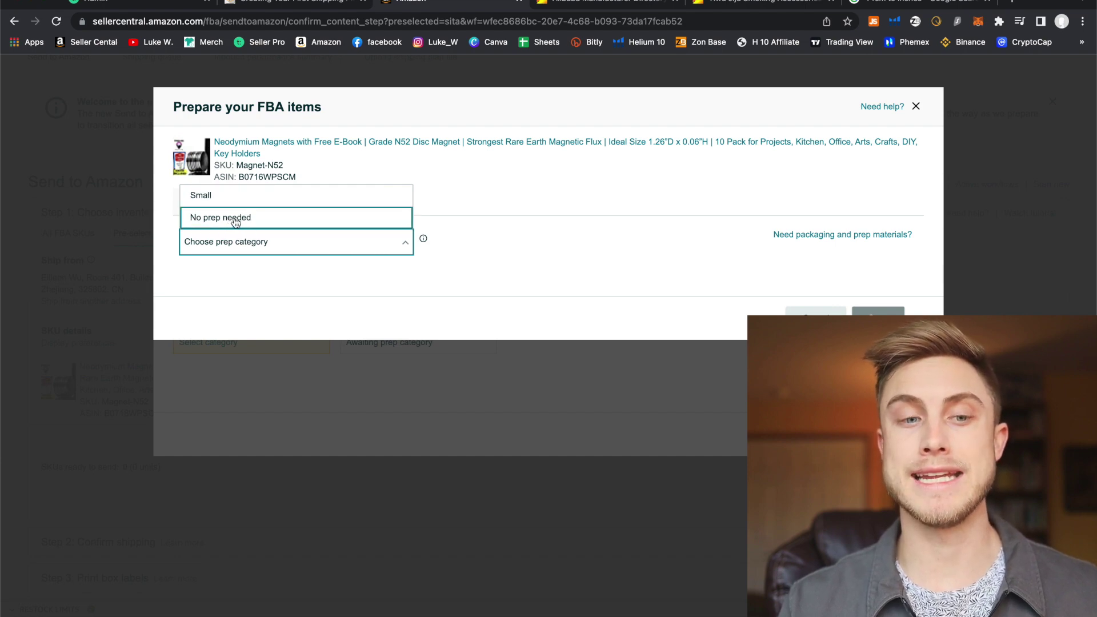
click(235, 221)
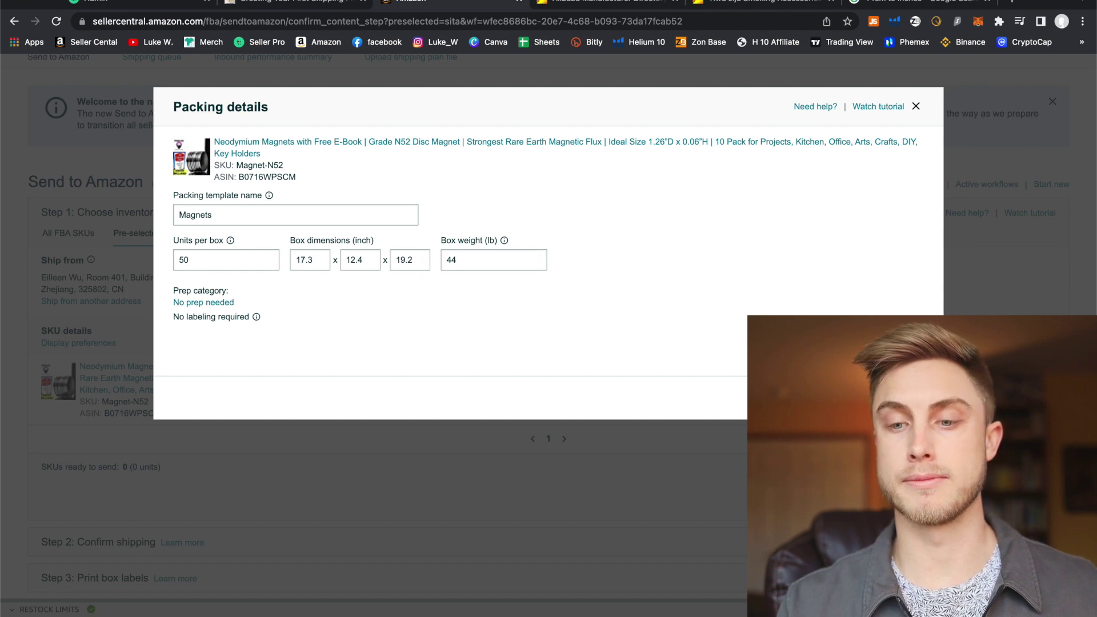
Save the template and apply 'Magnets' as Magnet-N52's packing option
key(Escape)
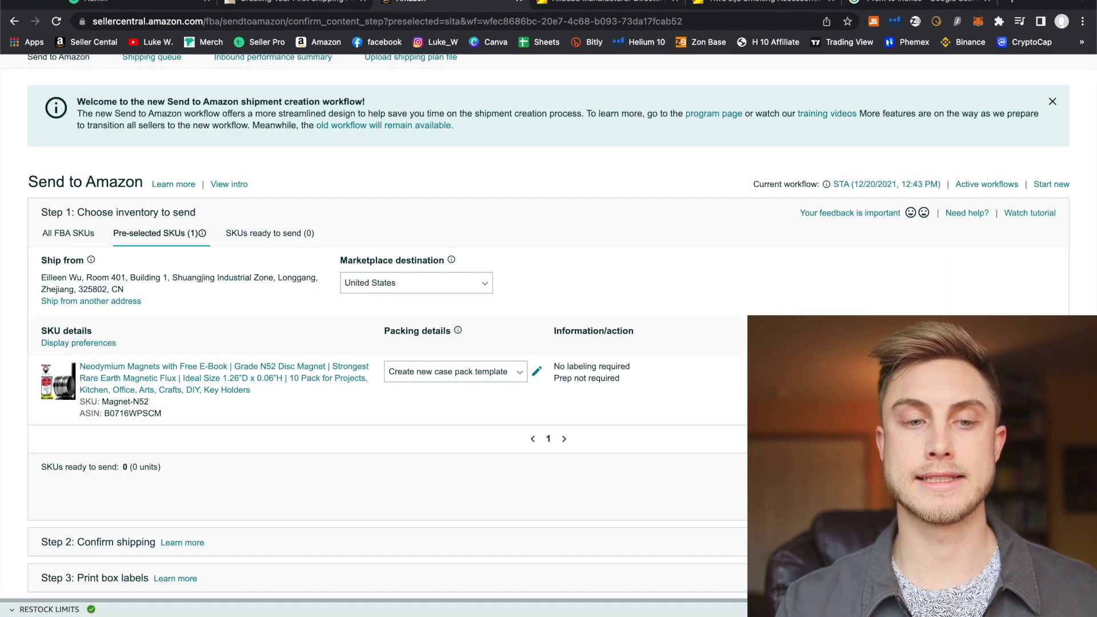
click(514, 371)
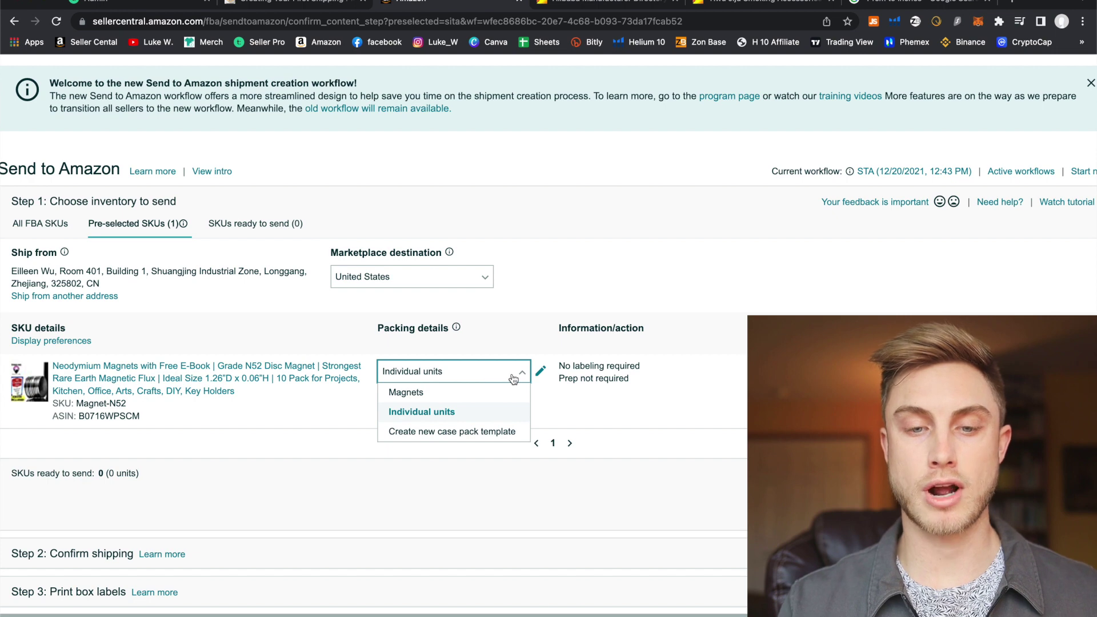
click(410, 393)
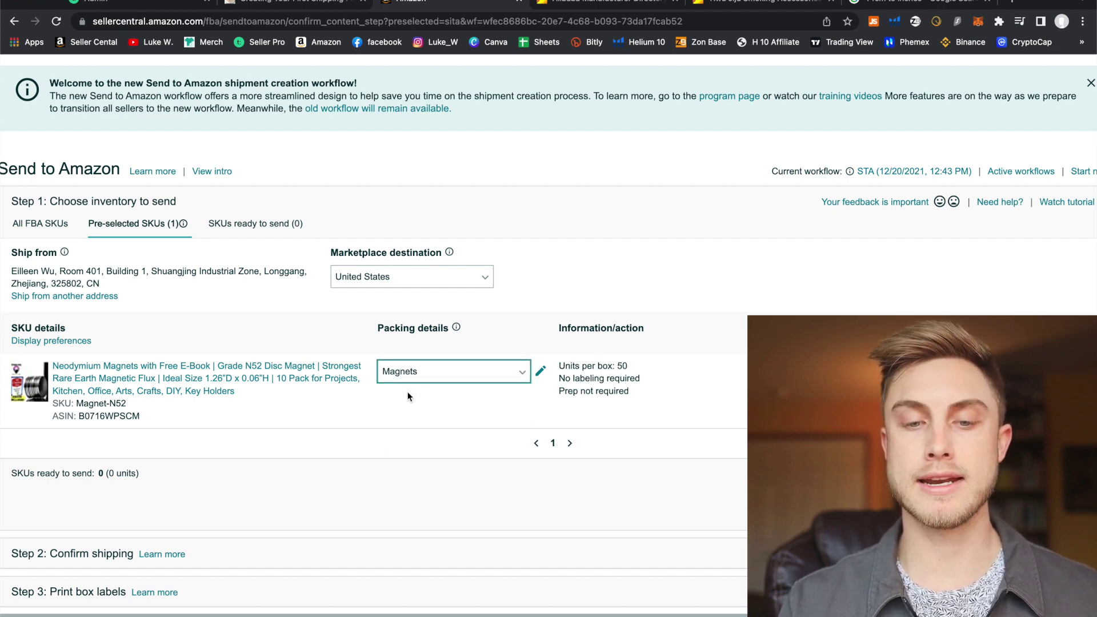
click(541, 372)
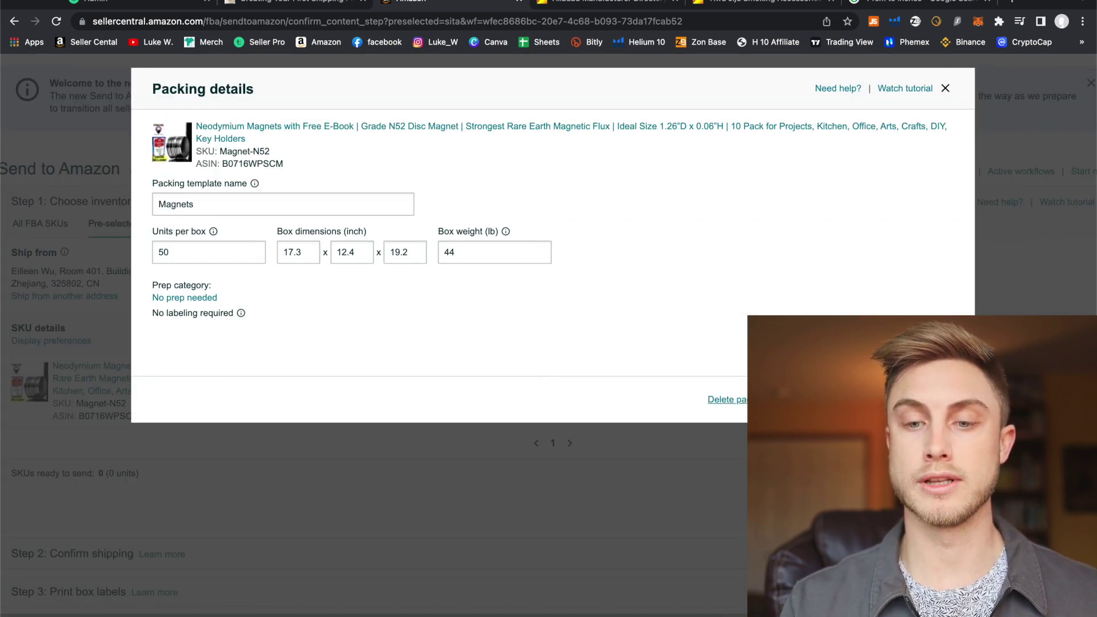
click(945, 89)
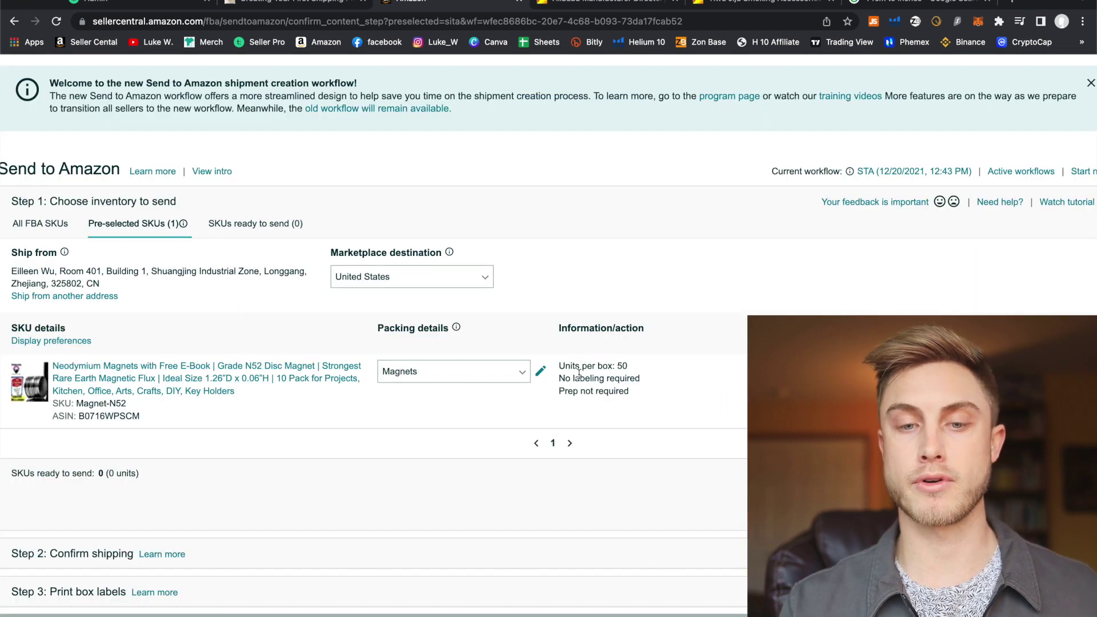
Enter 1 box and mark the magnet SKU ready to send
click(893, 387)
text(1)
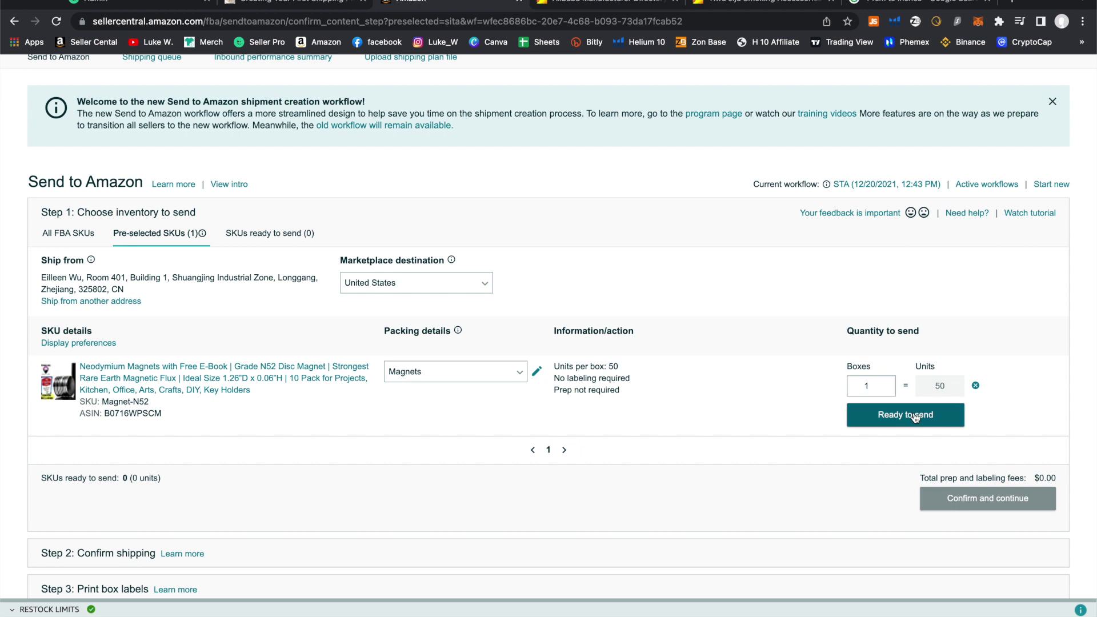
click(913, 416)
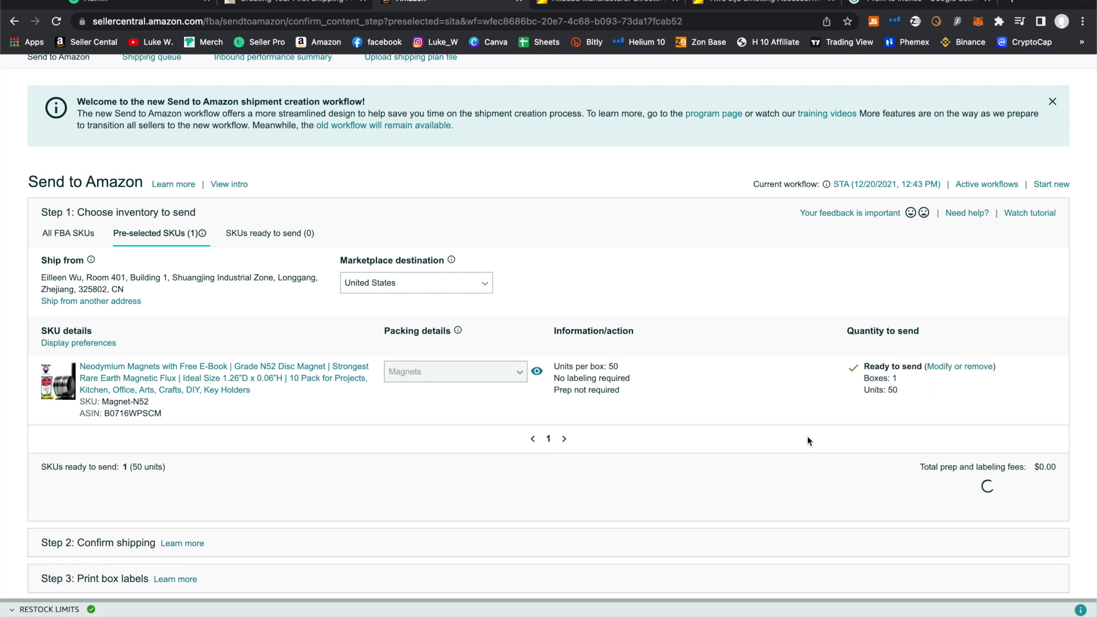
ctrl+scroll(1014, 366, up, 5)
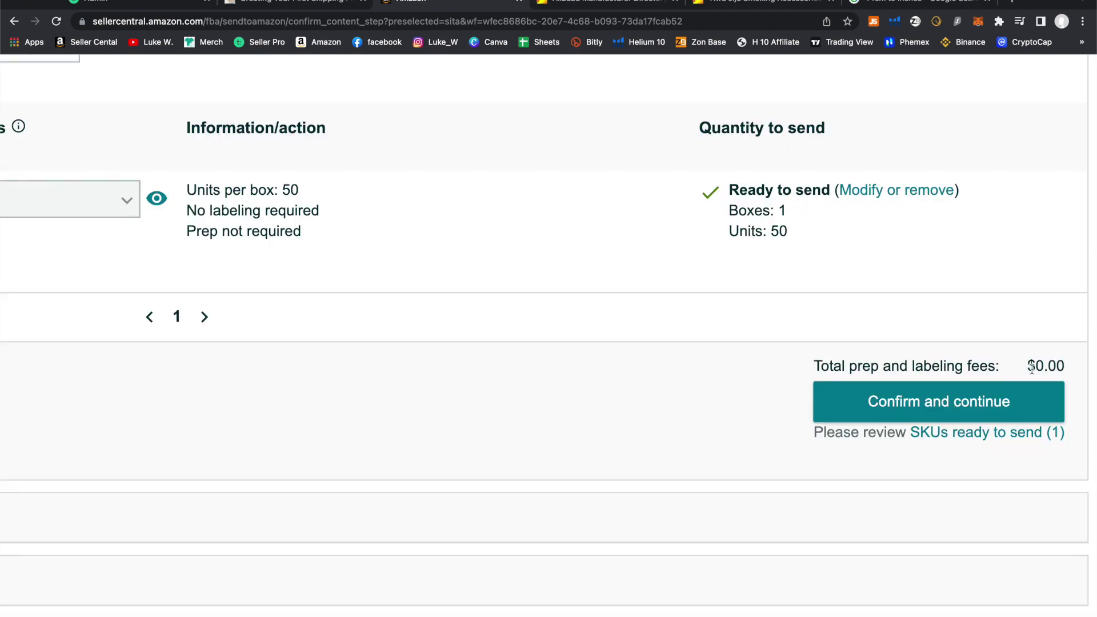
ctrl+scroll(960, 411, down, 5)
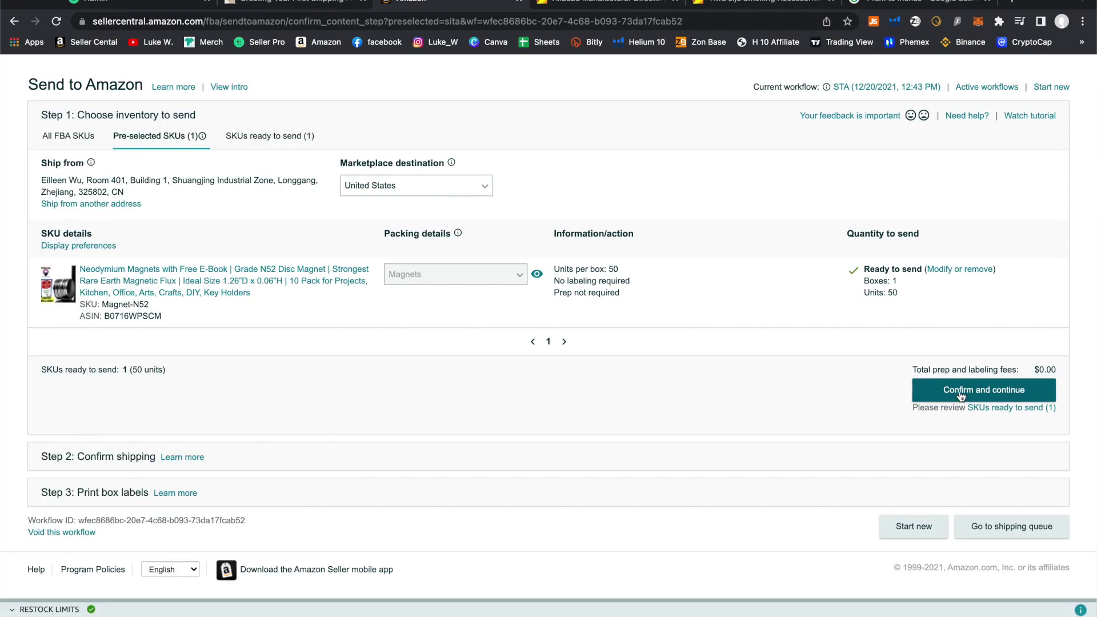
Confirm the packed inventory and review the ship-to warehouse address
click(960, 393)
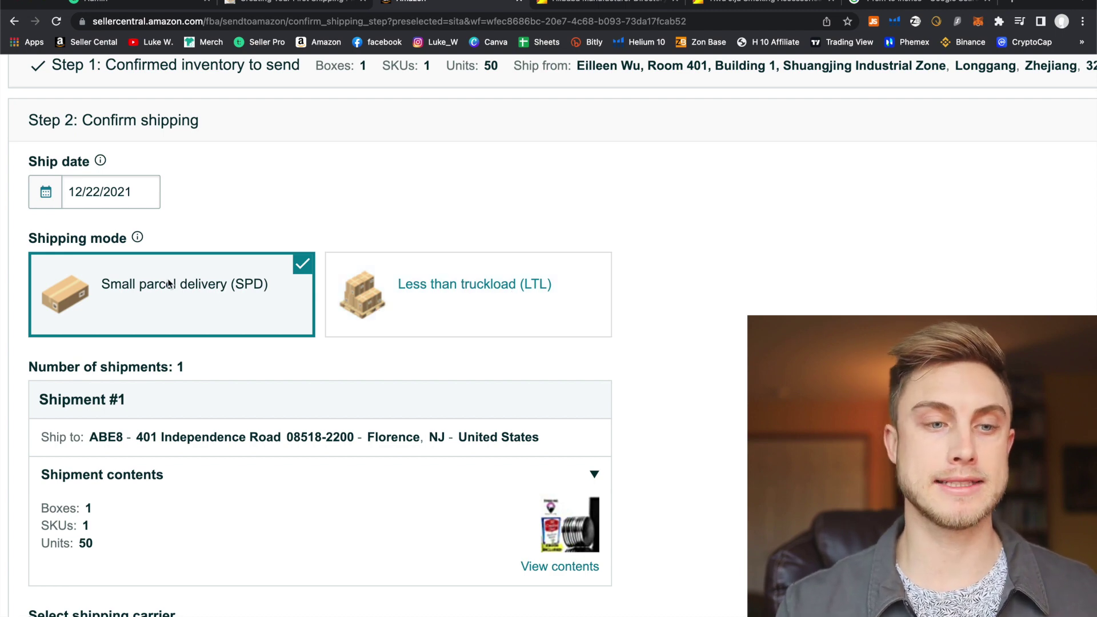
key(ctrl+0)
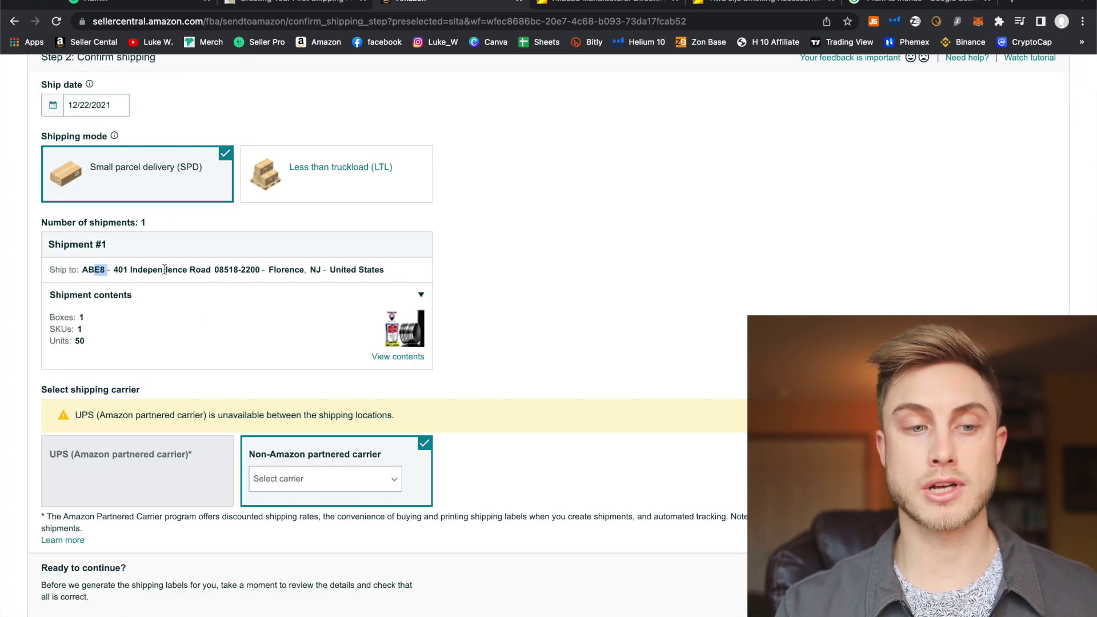
drag(95, 269, 255, 273)
click(385, 270)
drag(385, 270, 86, 268)
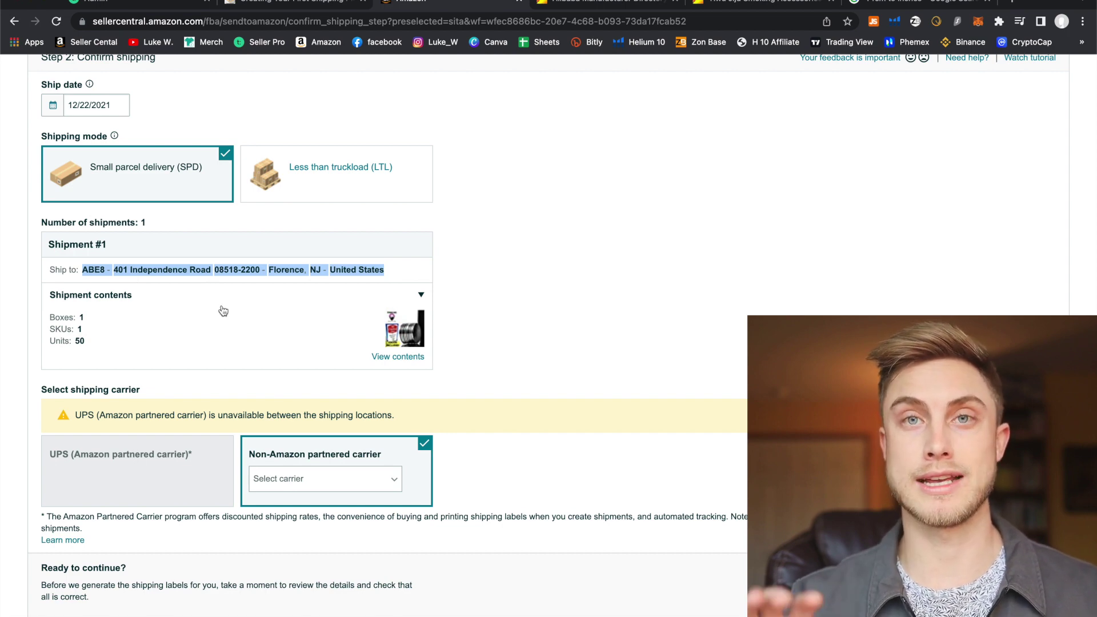
click(513, 286)
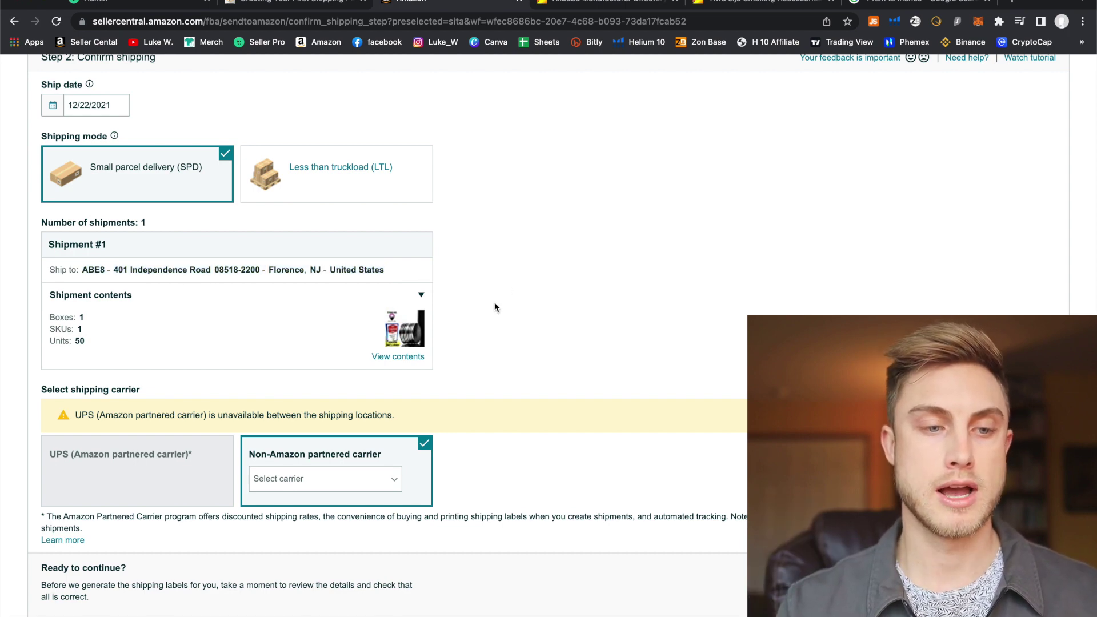
scroll(495, 302, down, 3)
Choose UPS (non-partnered carrier), then accept the $0.00 charges and confirm shipping
click(357, 343)
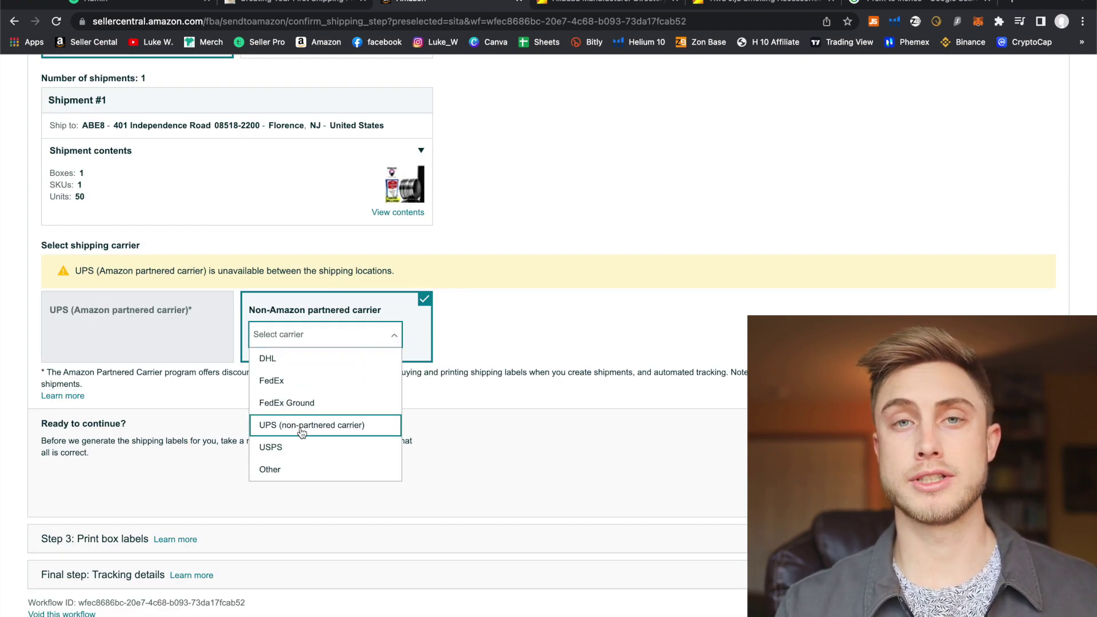
click(271, 429)
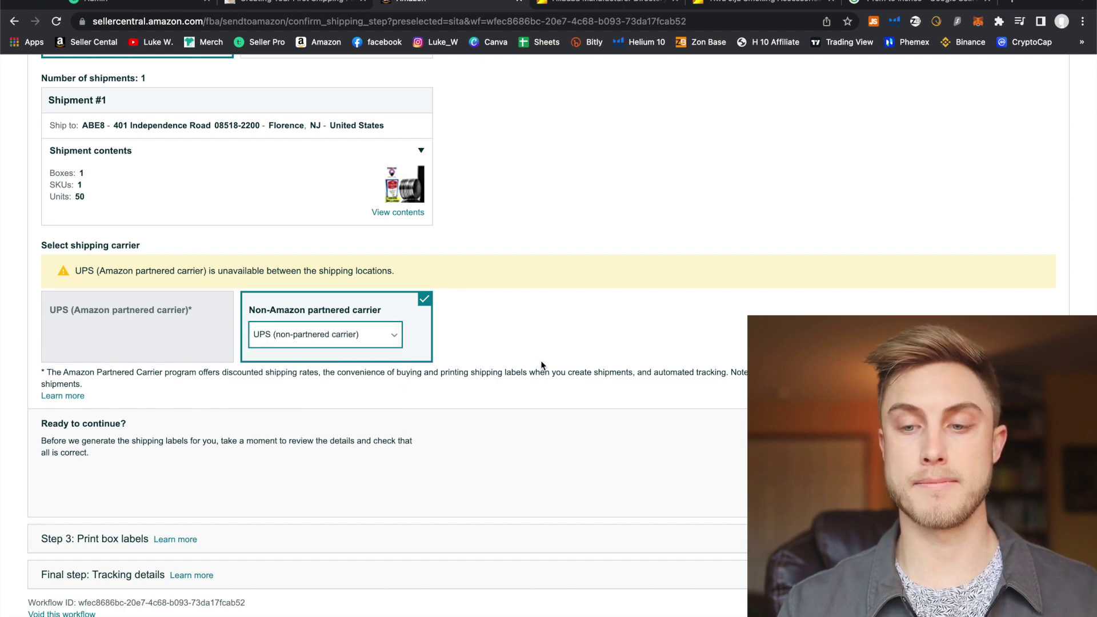
scroll(548, 362, down, 3)
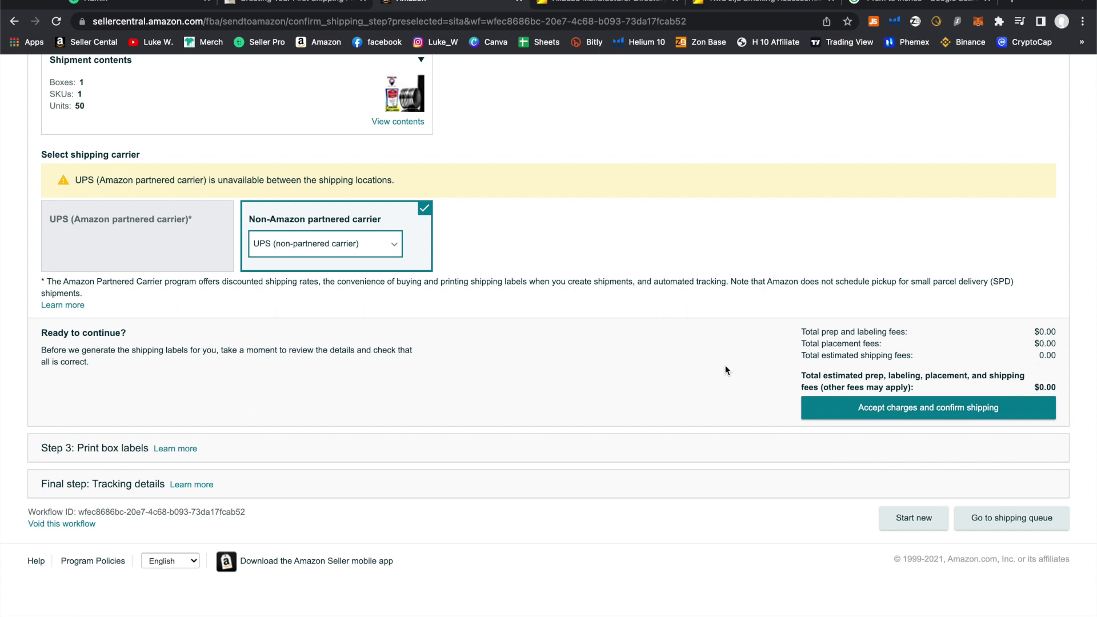
click(885, 408)
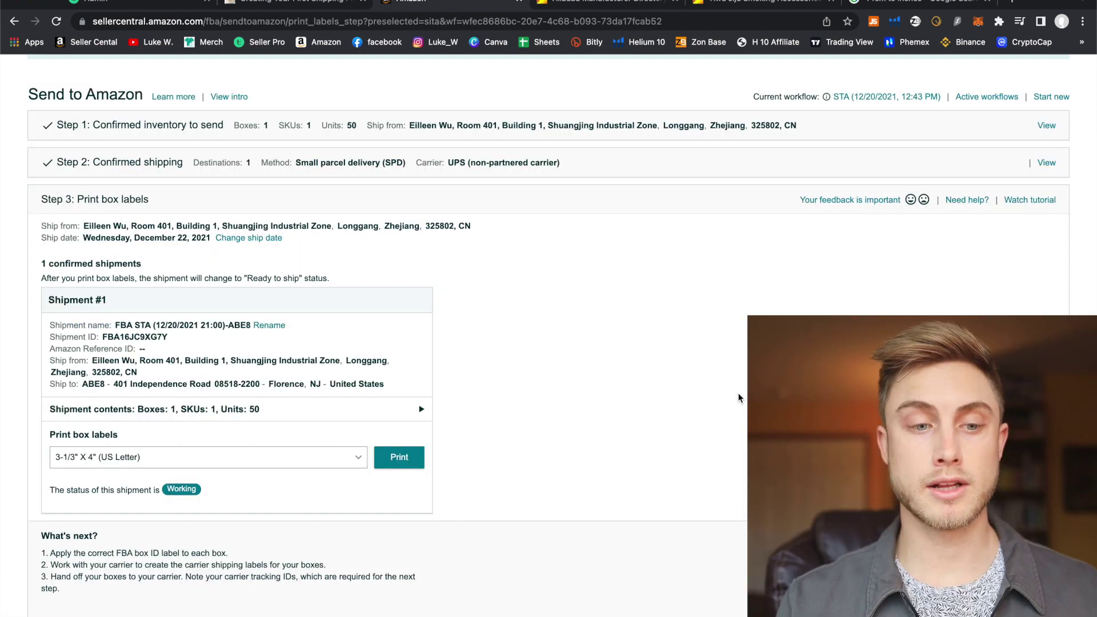
Review the Ship from and Ship to addresses for Shipment #1 in Step 3
scroll(738, 398, down, 2)
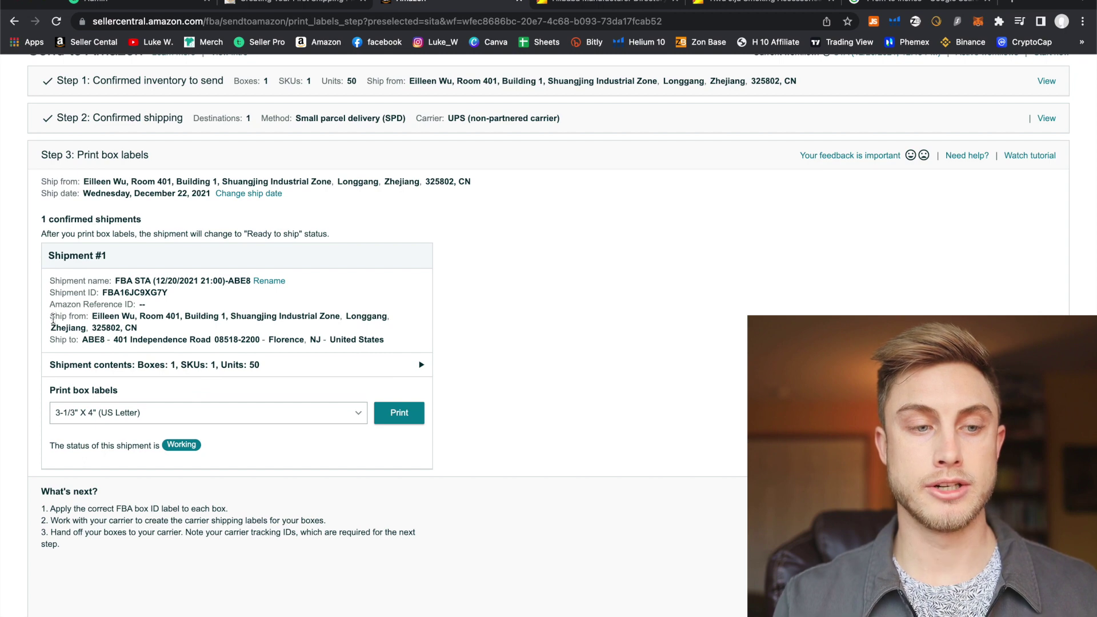
drag(53, 318, 166, 317)
click(166, 317)
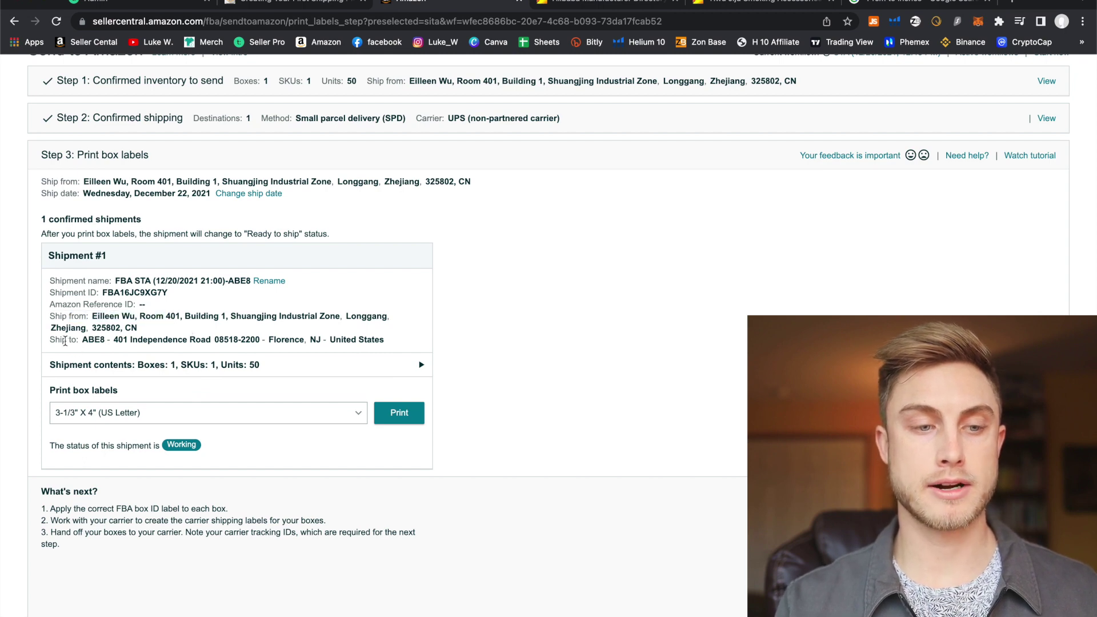
drag(65, 341, 384, 341)
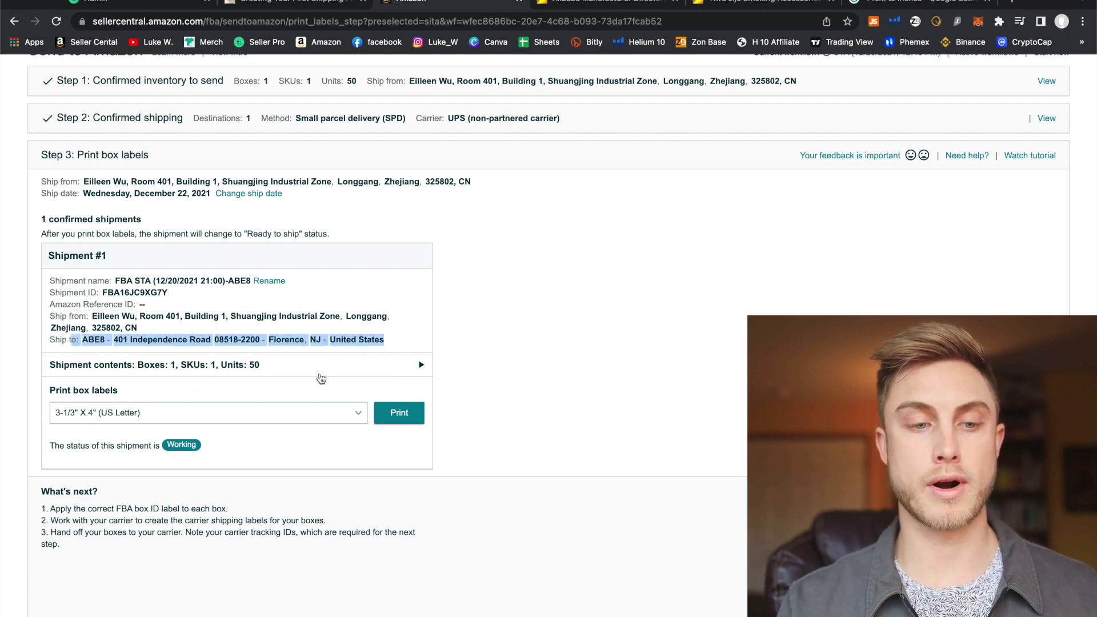
scroll(309, 381, down, 2)
click(489, 365)
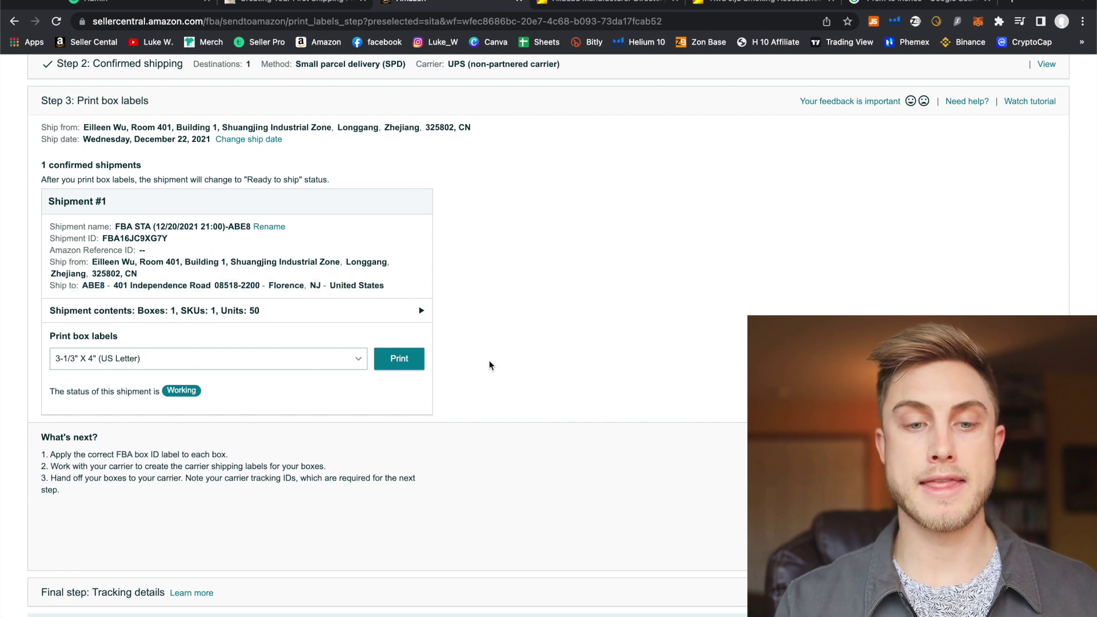
scroll(489, 365, down, 2)
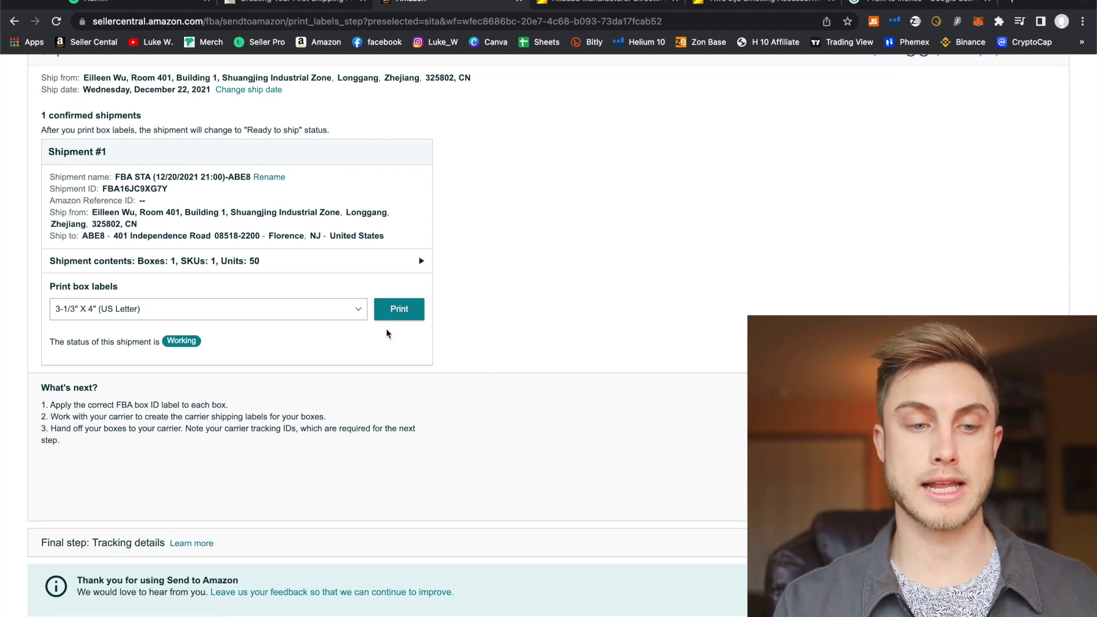
Print the 3-1/3" x 4" box labels and save the package-FBA16JC9XG7Y PDF to the Desktop
click(399, 314)
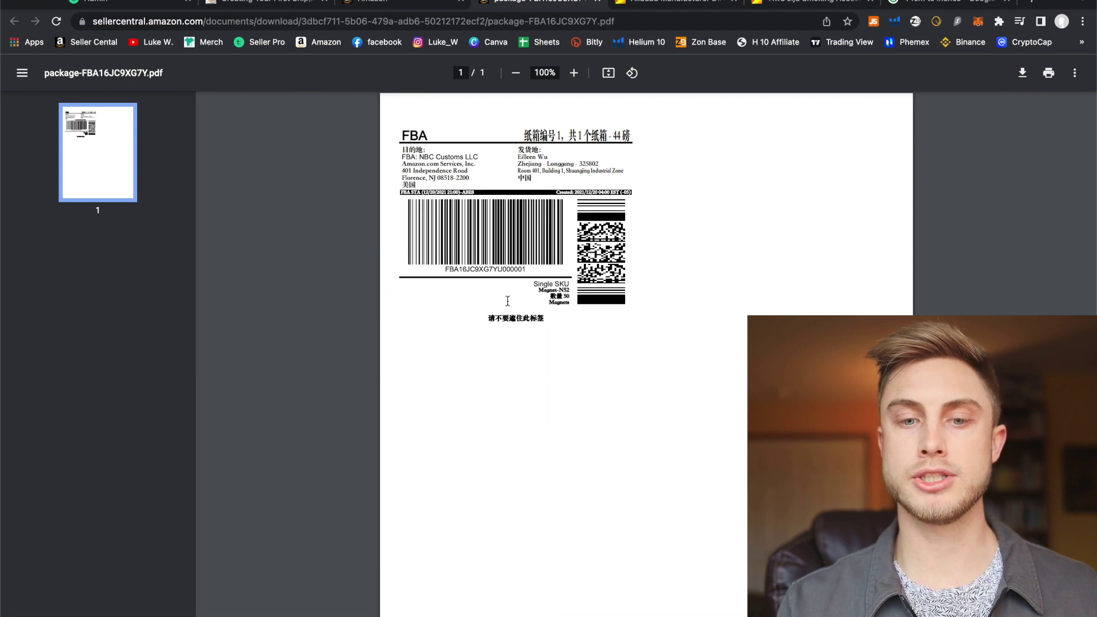
scroll(507, 301, up, 5)
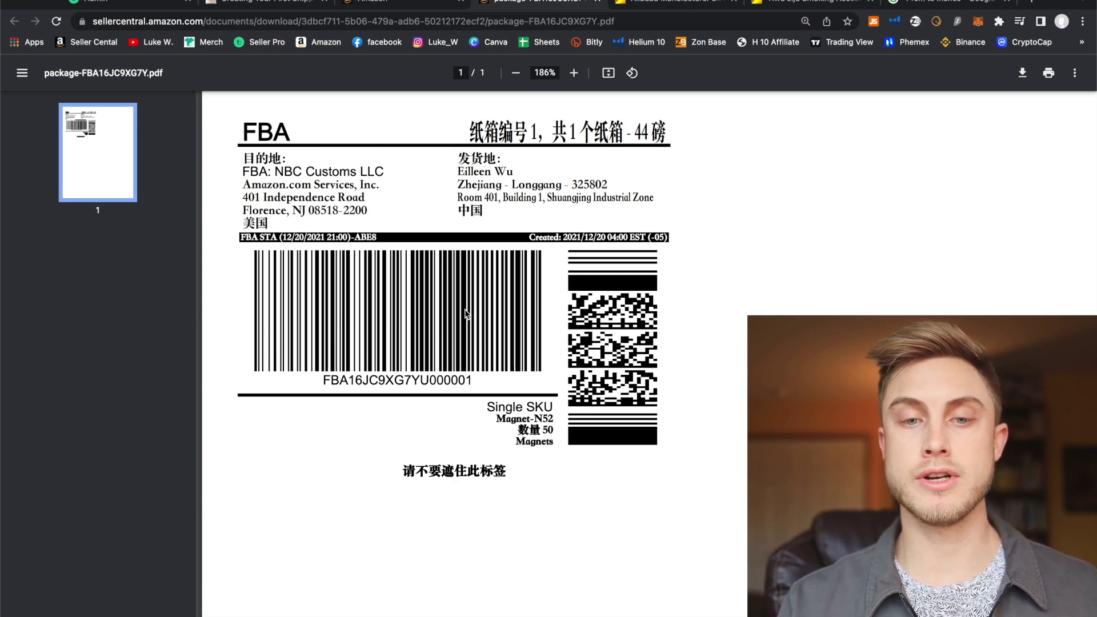
scroll(667, 176, down, 3)
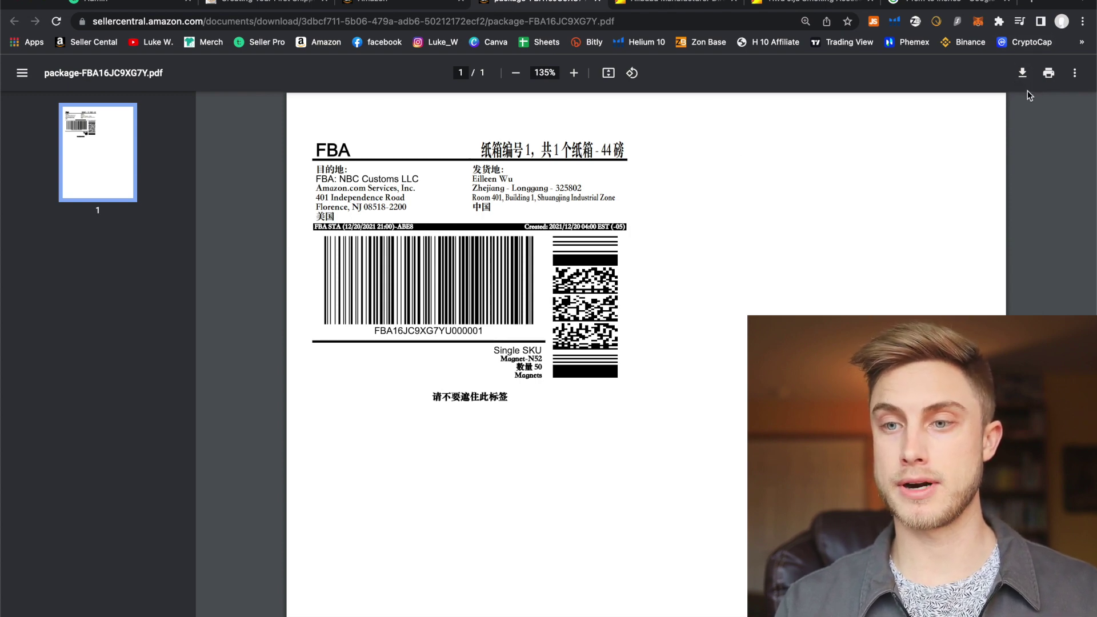
click(1022, 72)
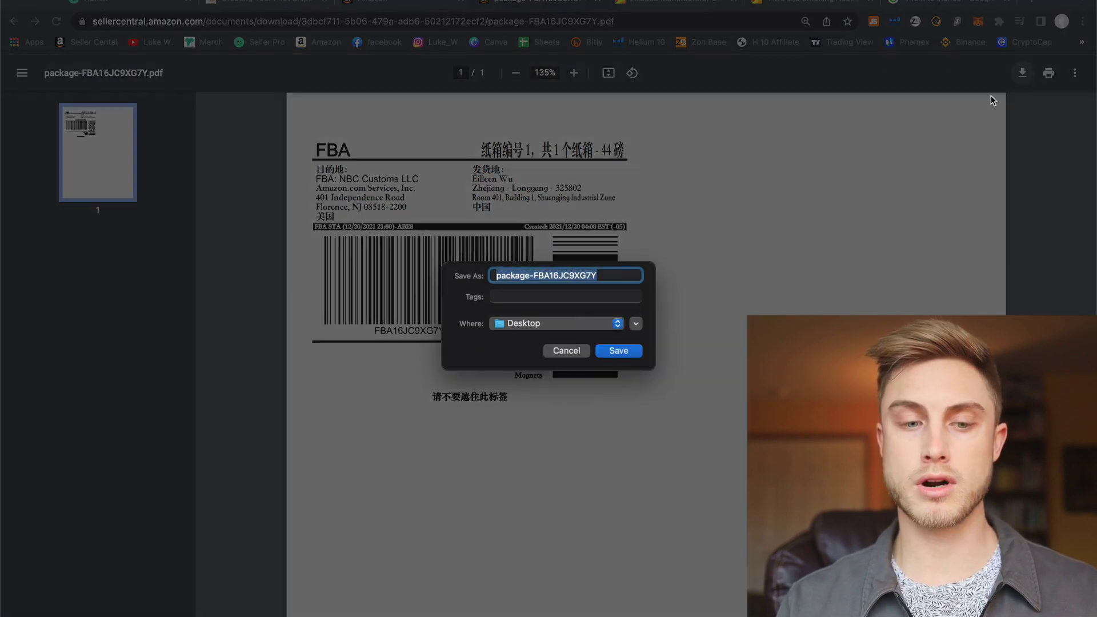
key(Return)
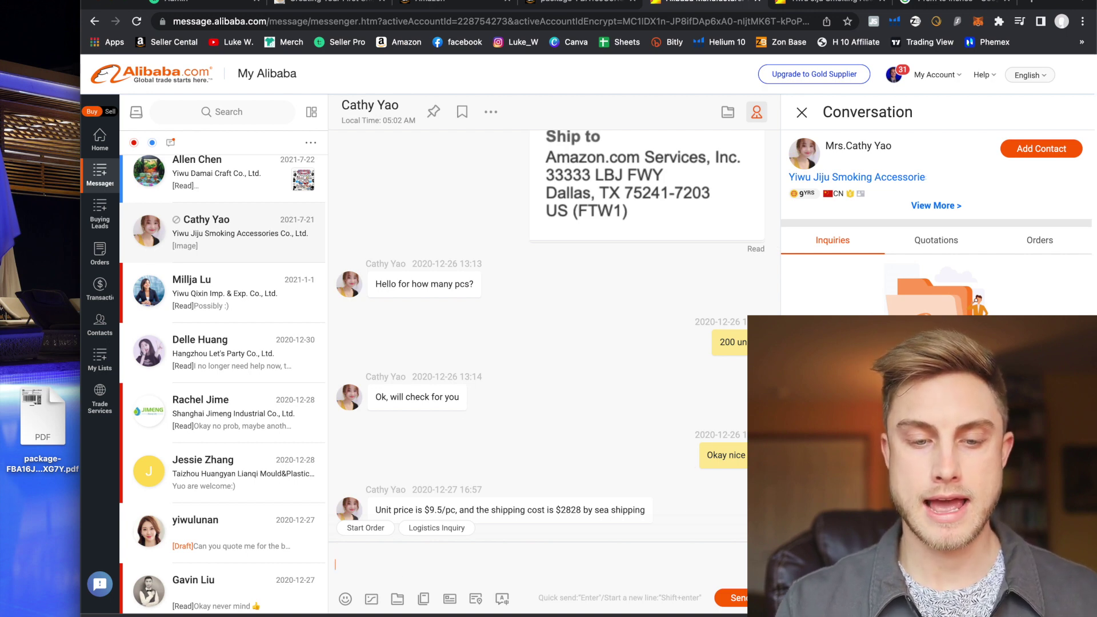
Send package-FBA16JC9XG7Y.pdf from the Desktop to the supplier in chat, then preview it
click(398, 601)
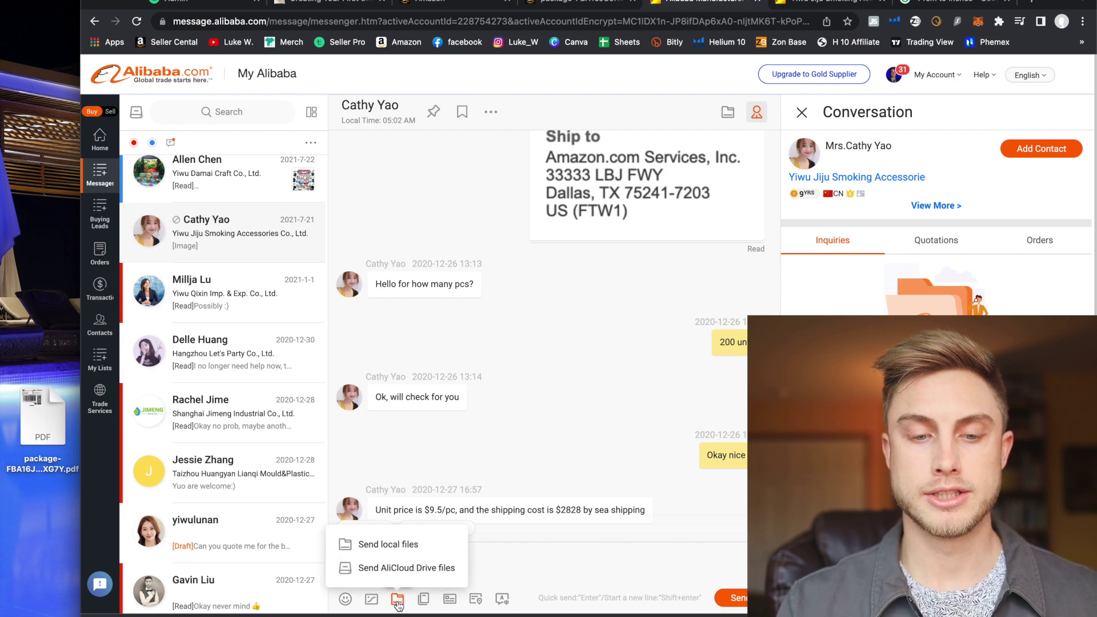
click(388, 547)
click(624, 239)
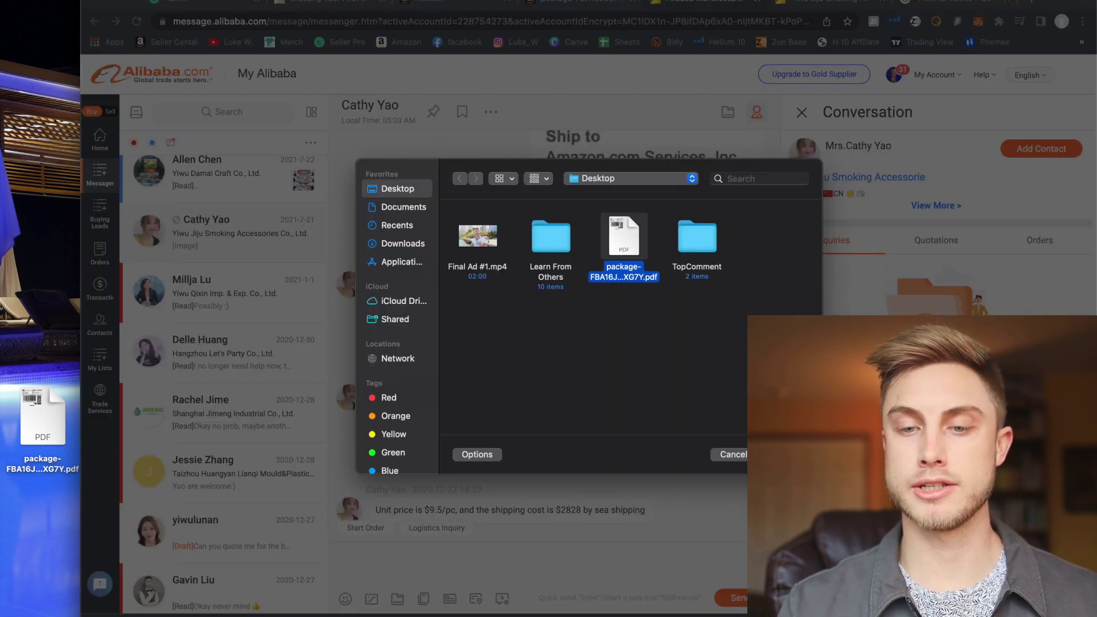
key(Return)
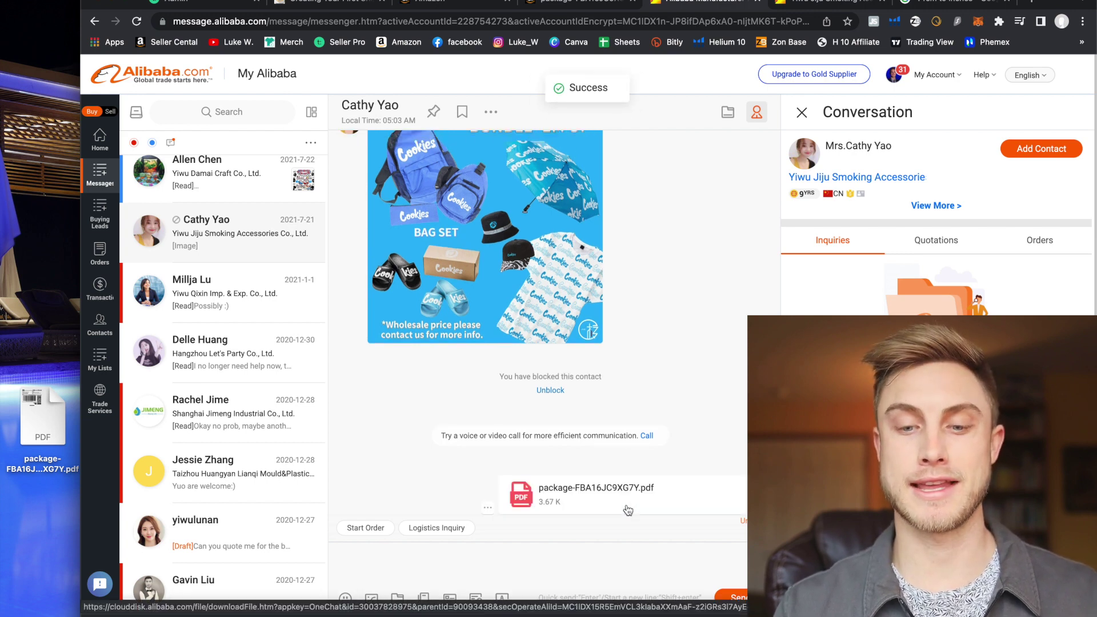
click(570, 493)
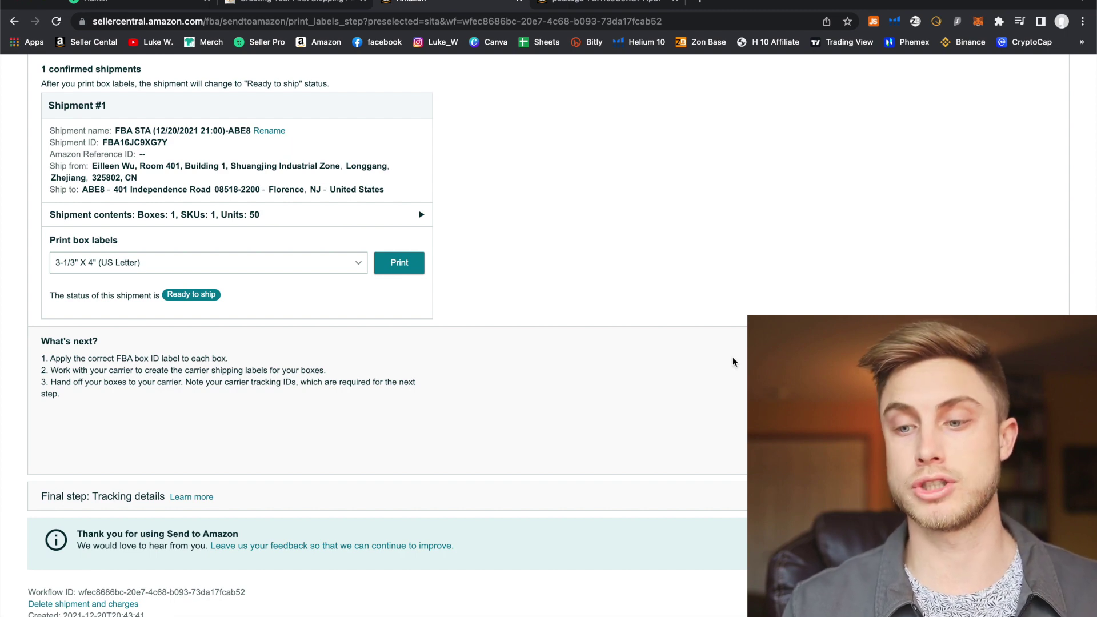
Proceed from the ready-to-ship shipment to the Tracking details step for its 1 box
scroll(733, 361, down, 3)
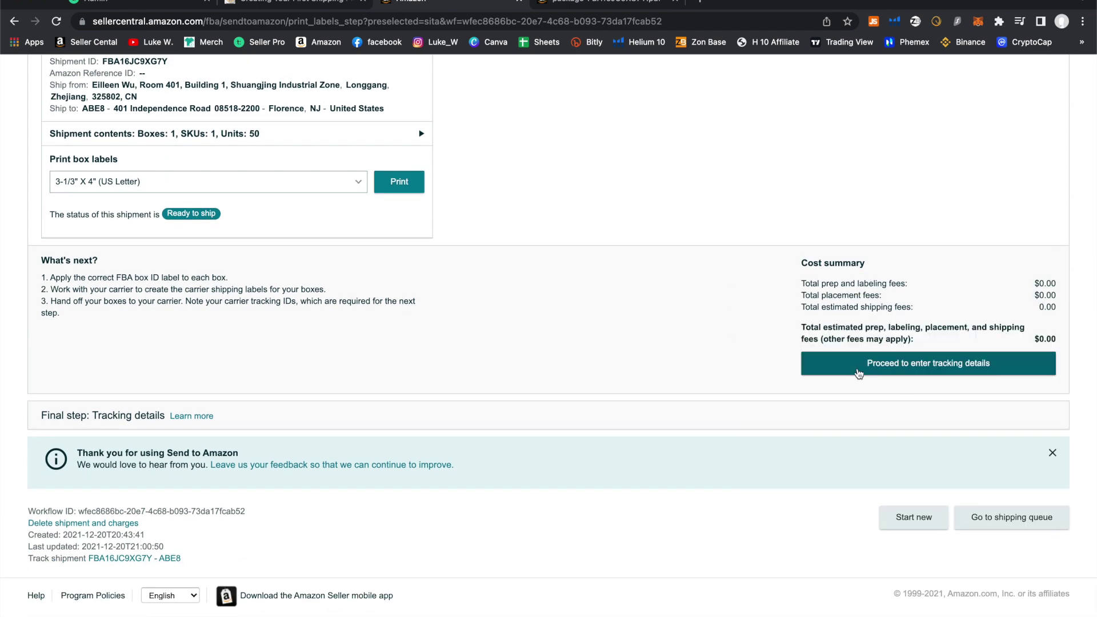
click(881, 371)
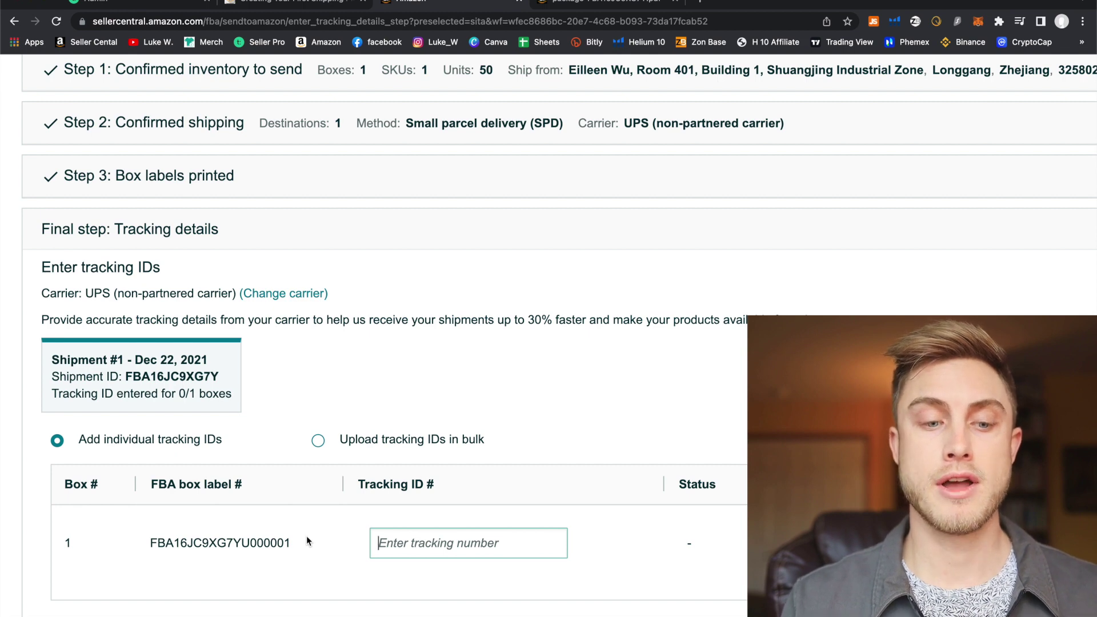
scroll(320, 491, up, 10)
Open shipment FBA STA (12/20/2021 21:00)-ABE8 from Manage FBA Shipments and select box 1's tracking field
mouse_move(188, 137)
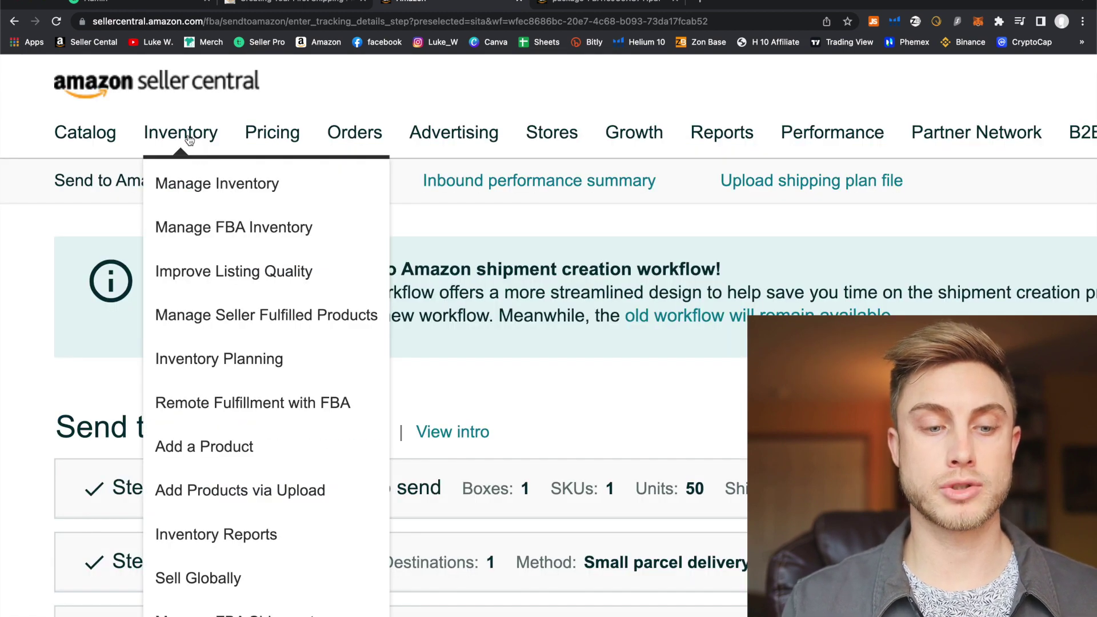
scroll(171, 389, down, 3)
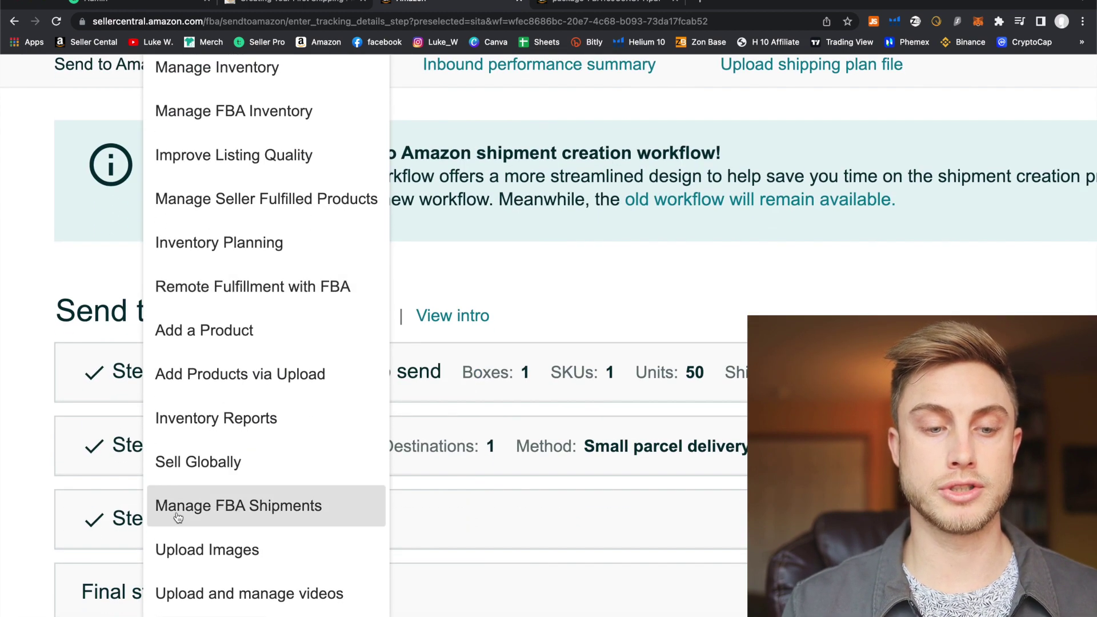
click(231, 520)
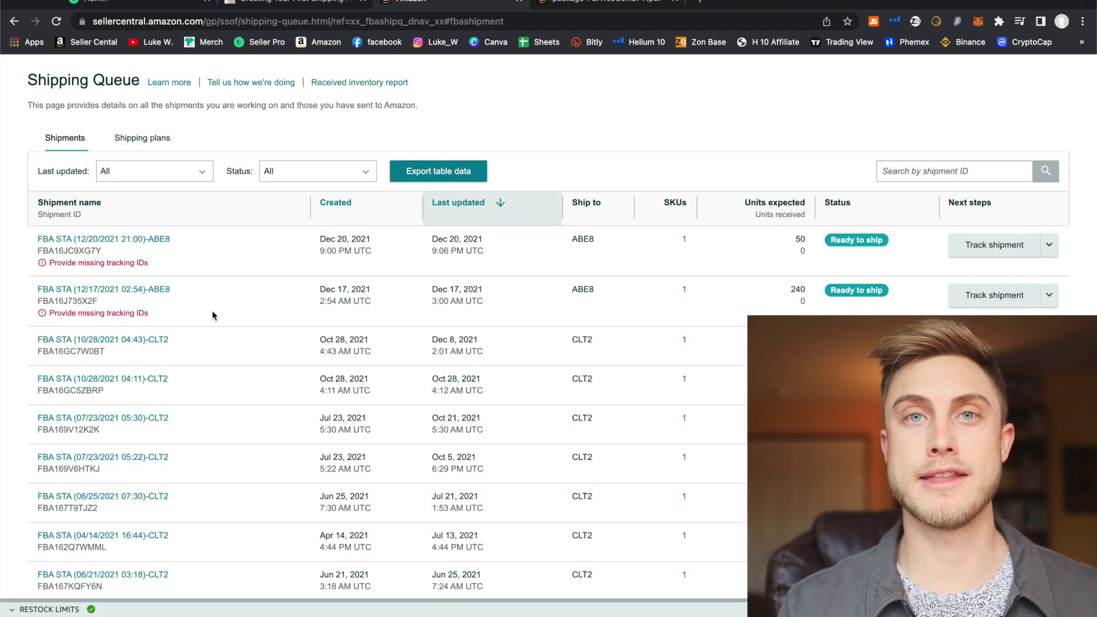
click(115, 240)
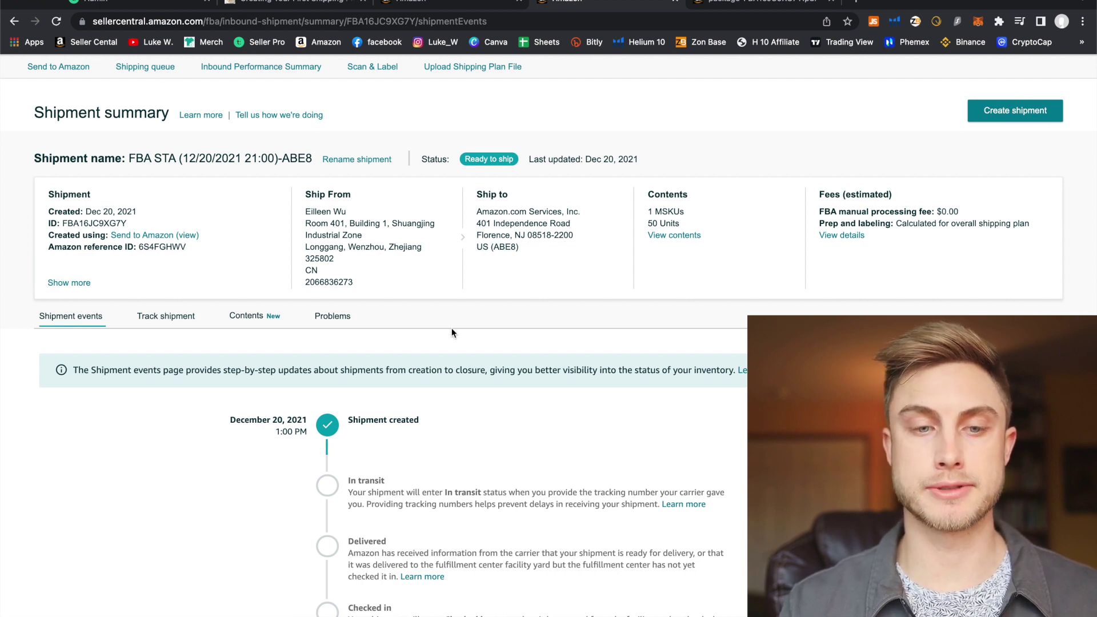
click(175, 319)
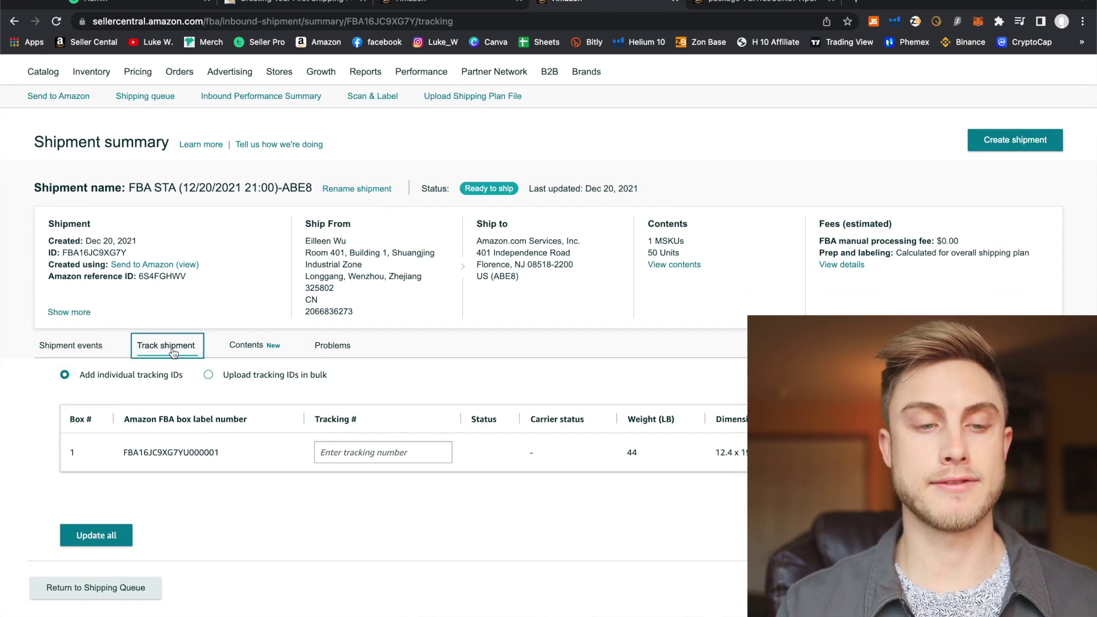
click(325, 450)
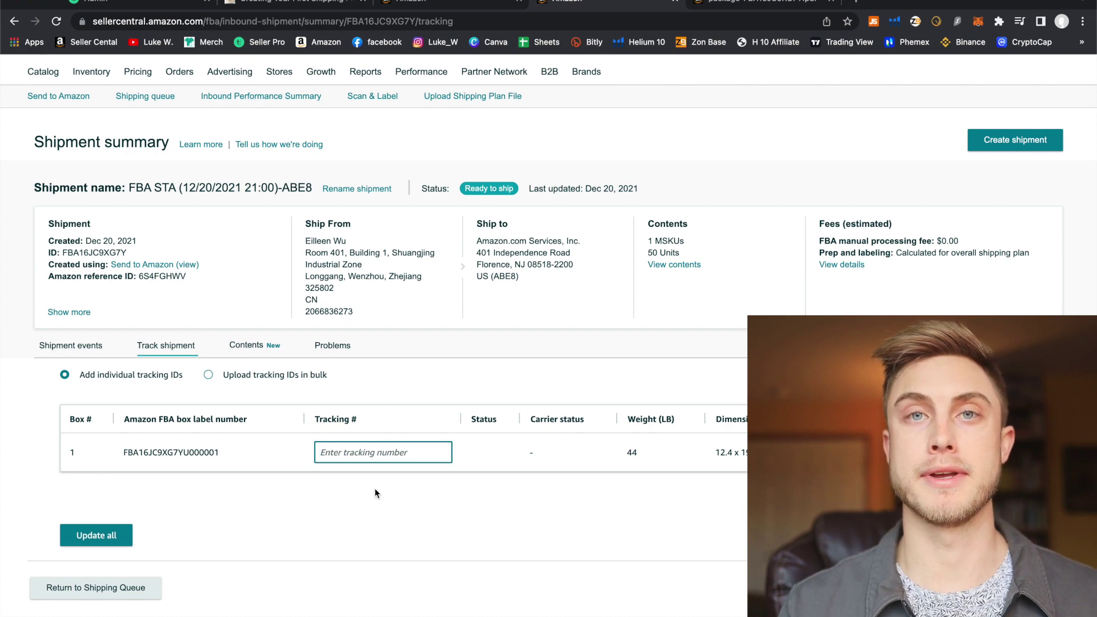